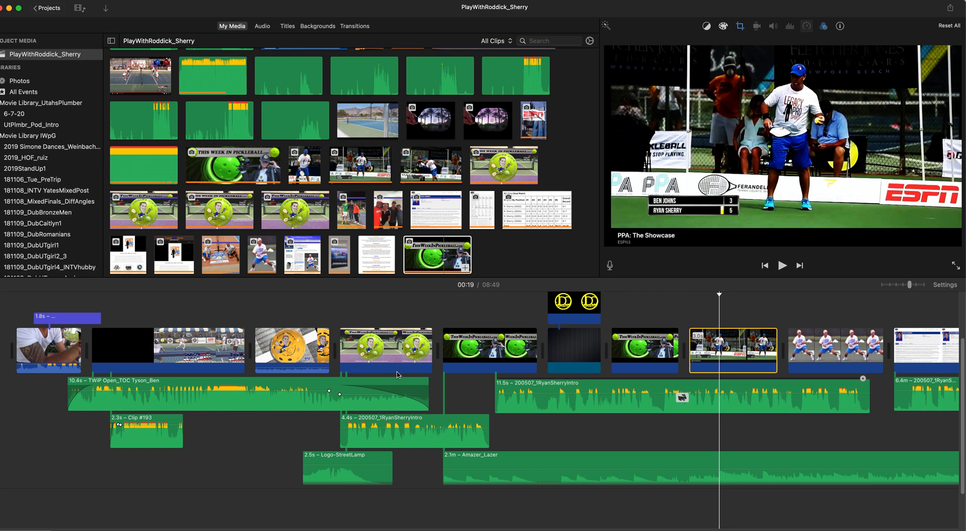
- Review the still images and audio along the timeline from the Average Joe banner to the Pickleball Mania photo
{"action": "left_click", "coordinate": [367, 309]}
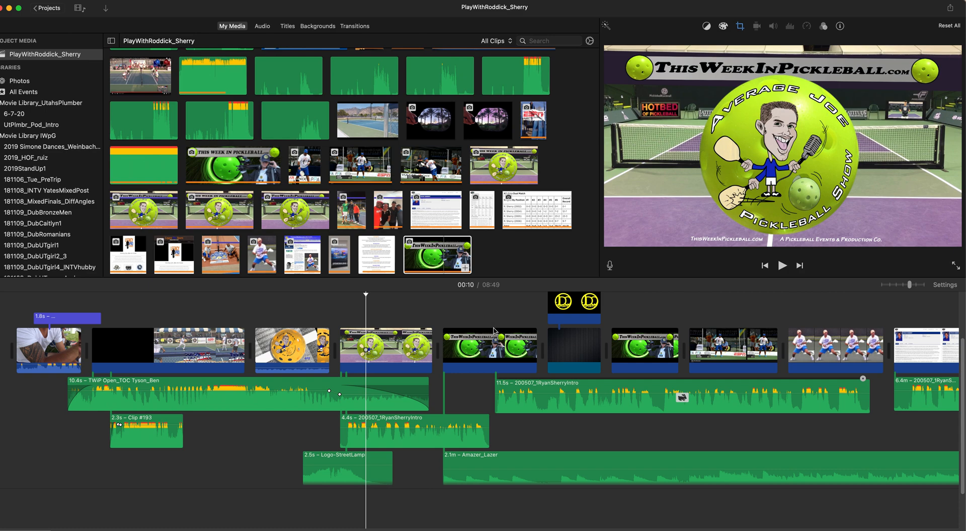
{"action": "left_click", "coordinate": [732, 325]}
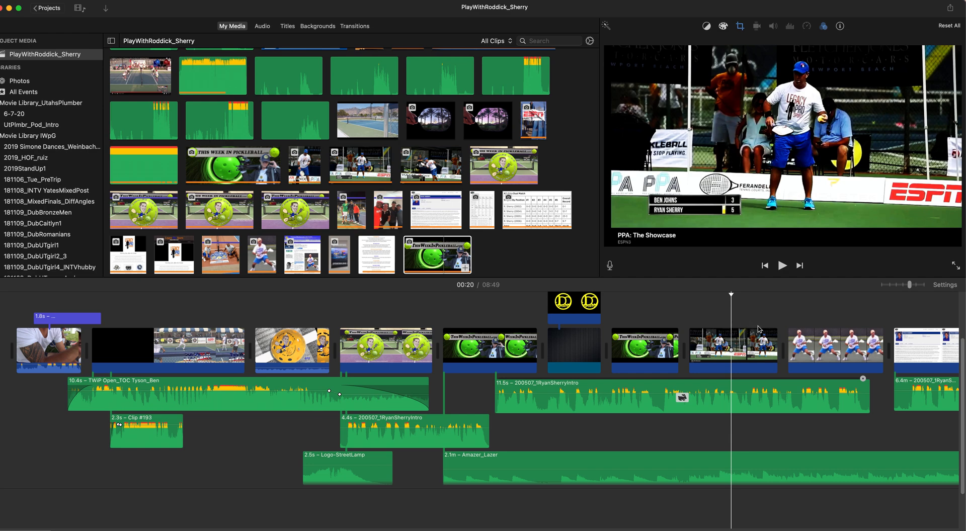
{"action": "left_click", "coordinate": [840, 318]}
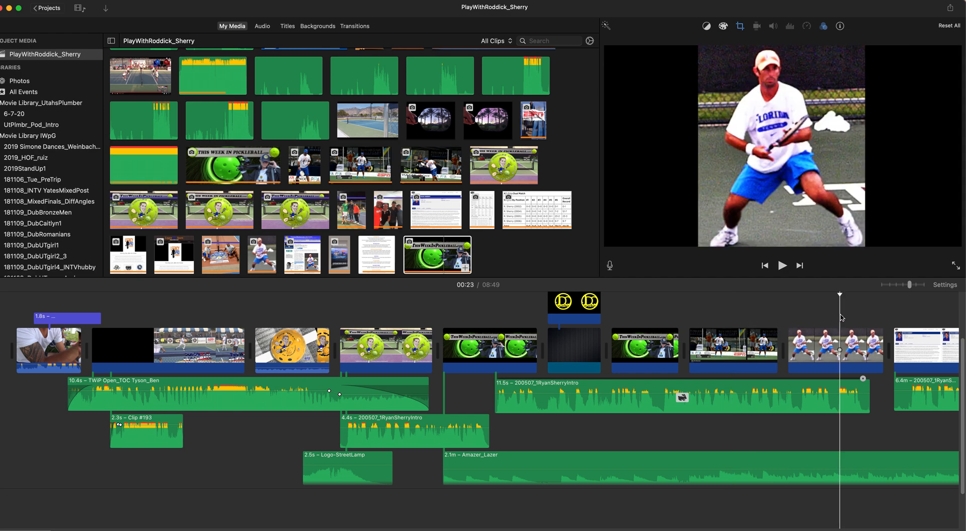
{"action": "left_click", "coordinate": [920, 319]}
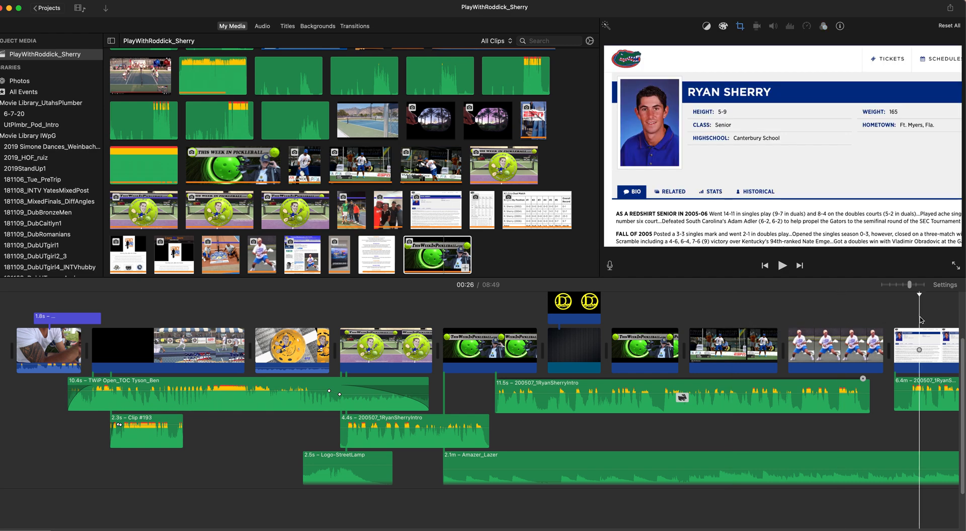
{"action": "scroll", "coordinate": [825, 371], "scroll_direction": "right", "scroll_amount": 10}
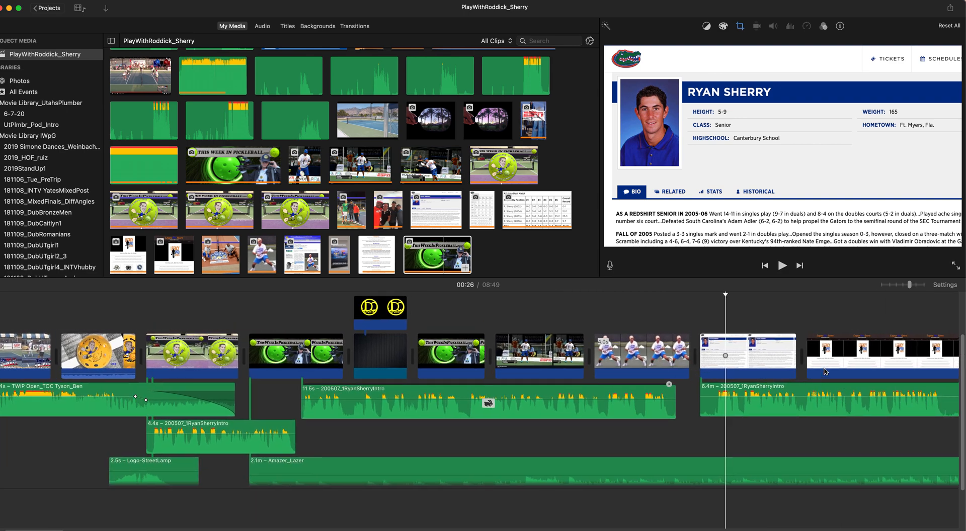
{"action": "left_click", "coordinate": [820, 329]}
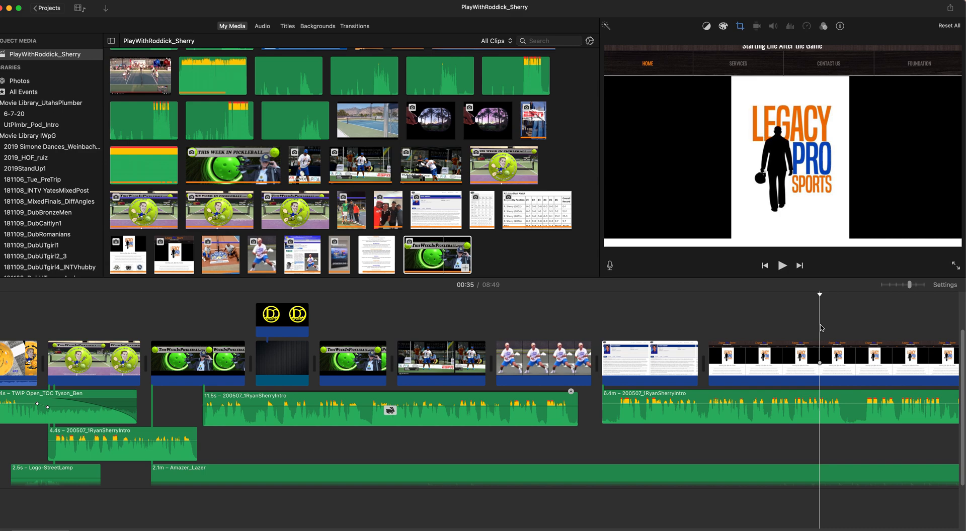
{"action": "scroll", "coordinate": [822, 328], "scroll_direction": "right", "scroll_amount": 6}
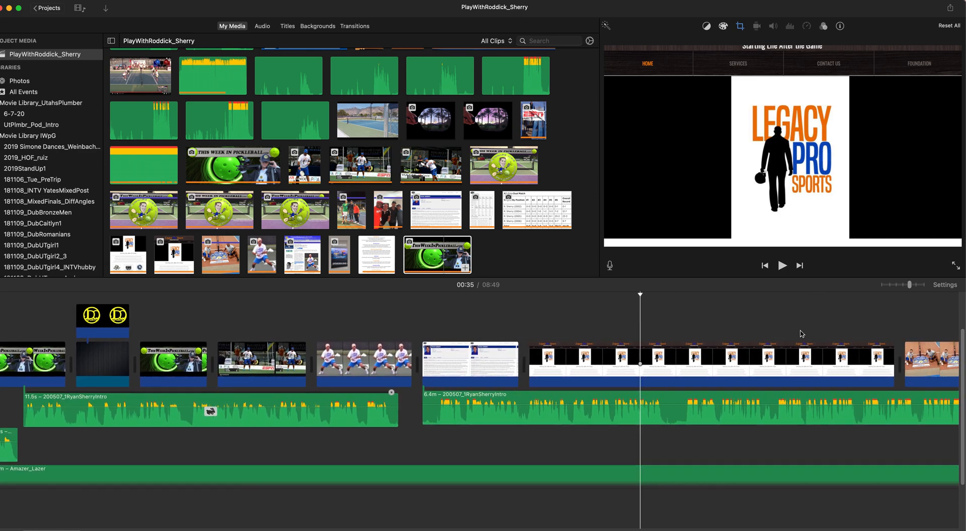
{"action": "scroll", "coordinate": [801, 334], "scroll_direction": "left", "scroll_amount": 3}
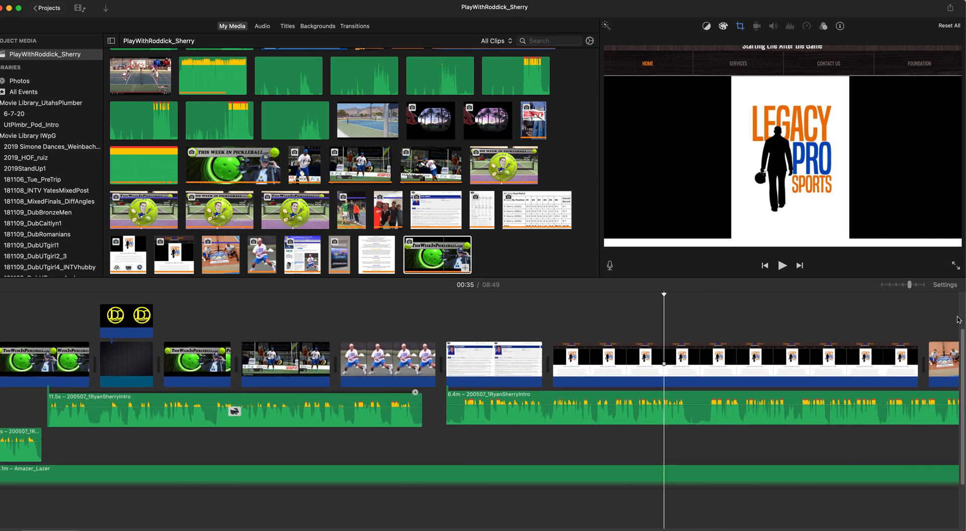
{"action": "left_click", "coordinate": [944, 323]}
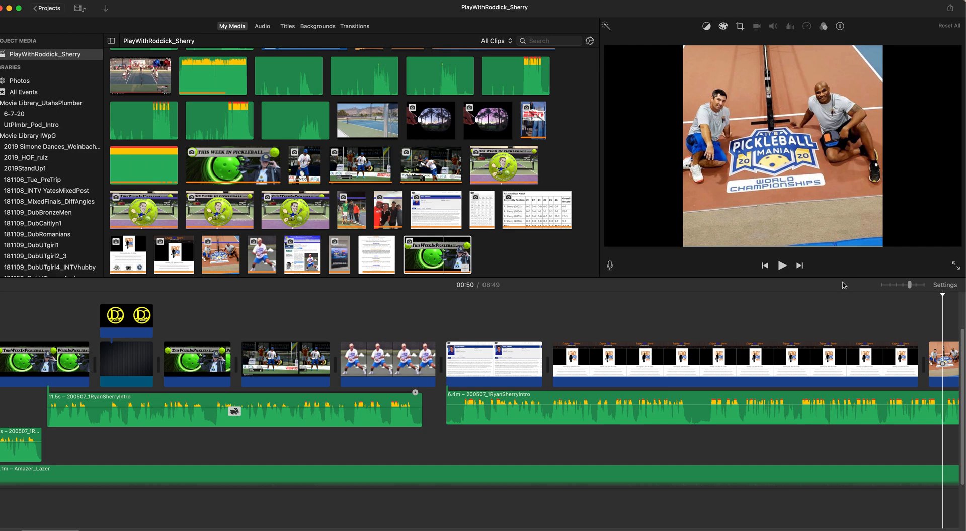
{"action": "scroll", "coordinate": [338, 317], "scroll_direction": "left", "scroll_amount": 4}
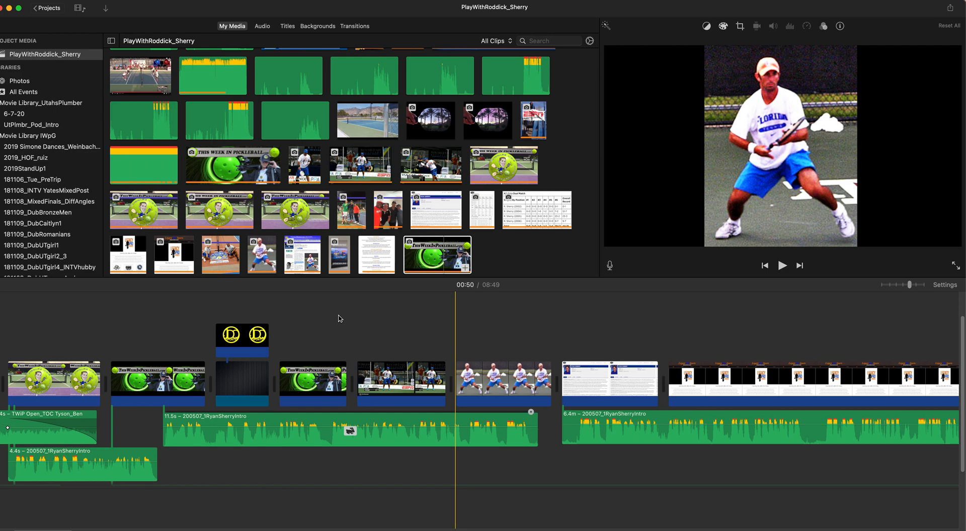
{"action": "scroll", "coordinate": [339, 317], "scroll_direction": "left", "scroll_amount": 8}
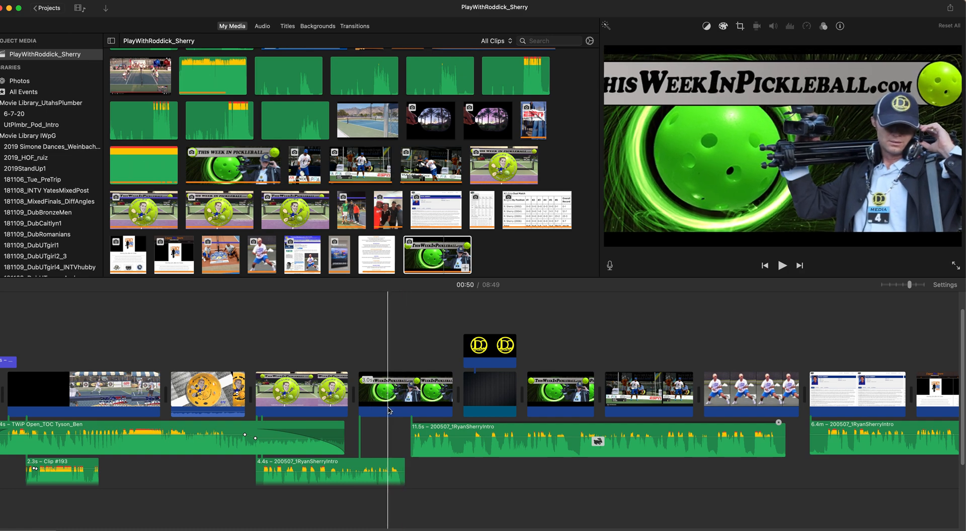
- Examine the Ken Burns framing of the ThisWeekInPickleball banner before the JDQ Sports logo and play back the intro section
{"action": "left_click", "coordinate": [408, 396]}
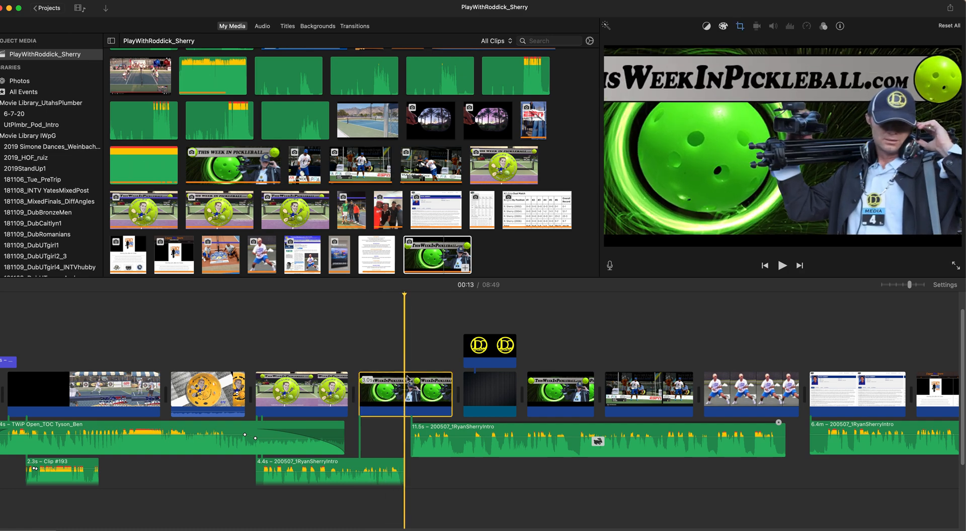
{"action": "left_click", "coordinate": [739, 29]}
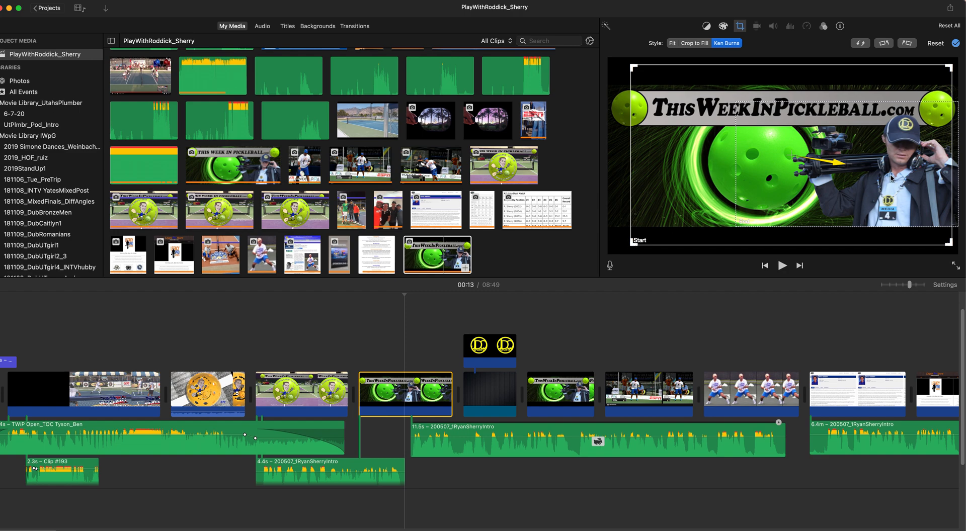
{"action": "key", "text": "space"}
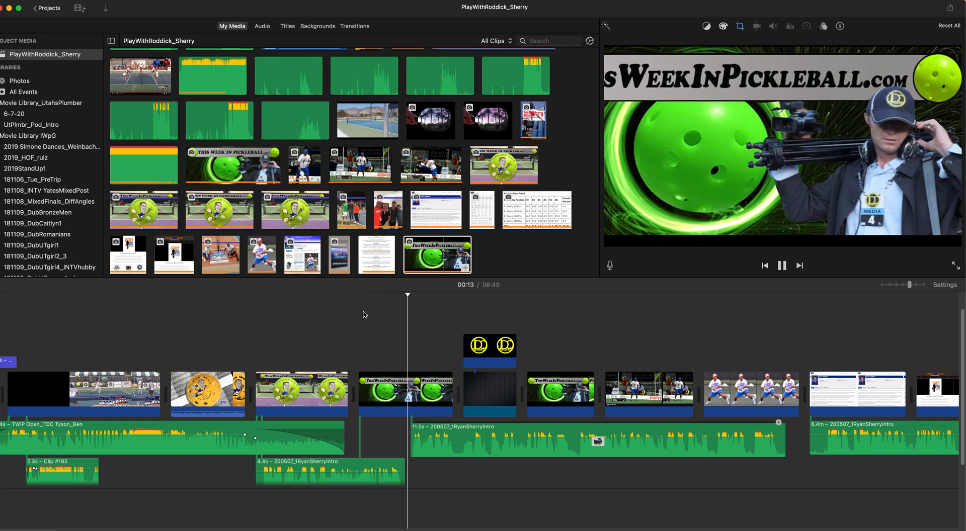
{"action": "key", "text": "space"}
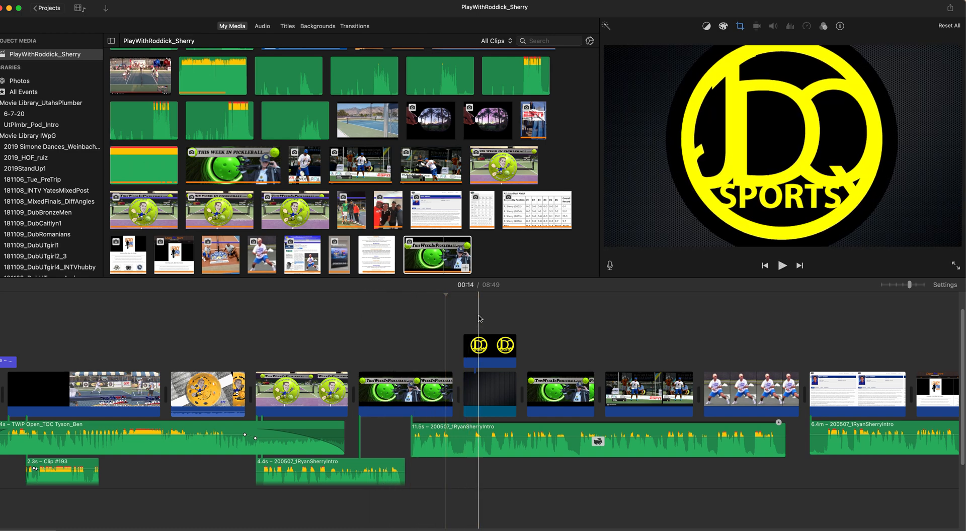
{"action": "left_click_drag", "start_coordinate": [480, 318], "coordinate": [546, 315]}
{"action": "key", "text": "space"}
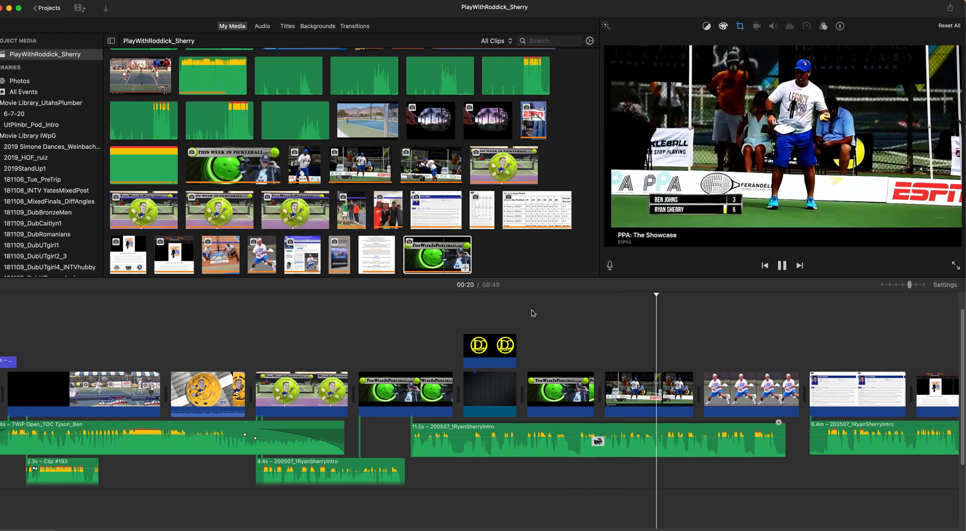
{"action": "key", "text": "space"}
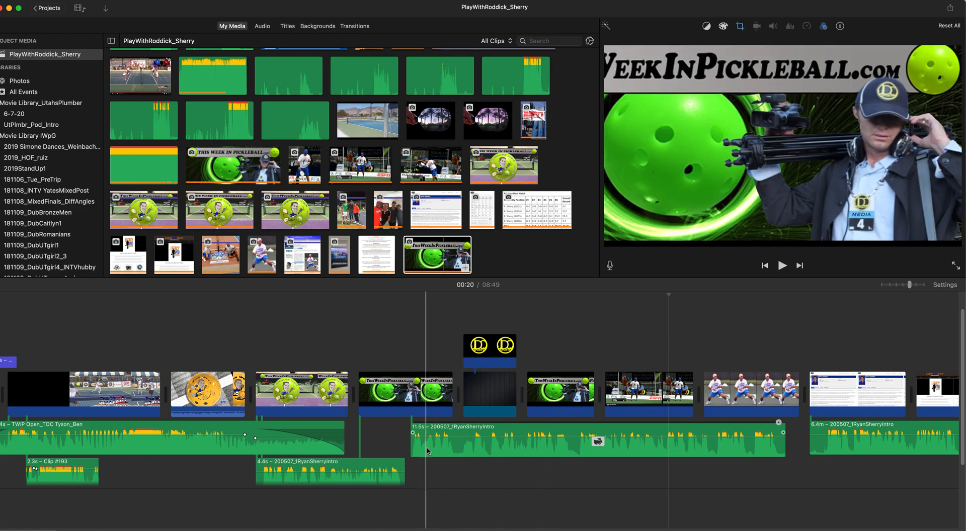
- Split the 11.5 s voiceover clip at 00:18 and speed up its first part to 3.8 s
{"action": "key", "text": "space"}
{"action": "key", "text": "space"}
{"action": "left_click", "coordinate": [579, 433]}
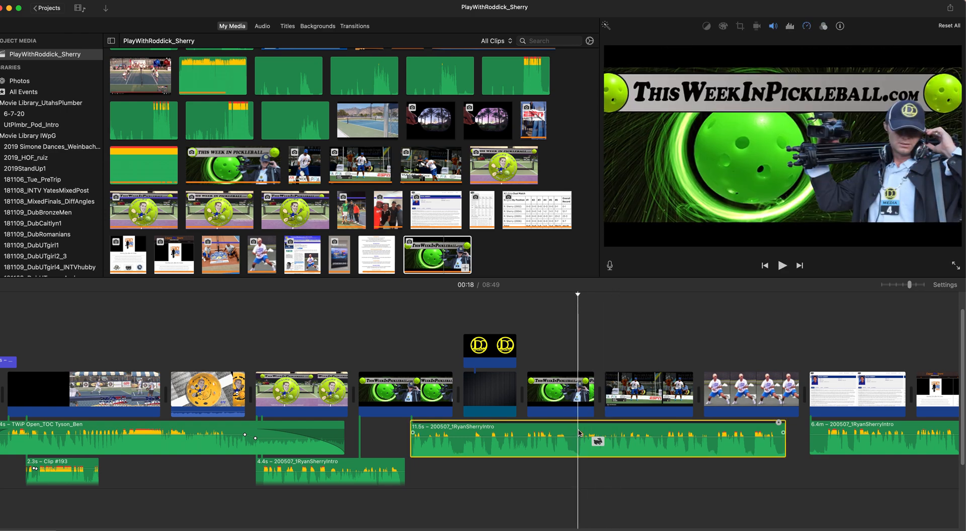
{"action": "key", "text": "super+b"}
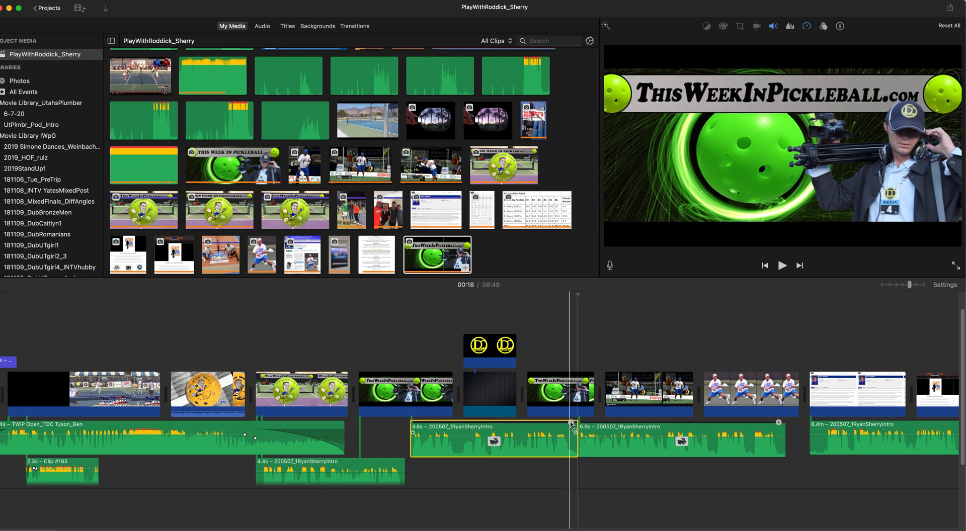
{"action": "left_click_drag", "start_coordinate": [572, 424], "coordinate": [524, 429]}
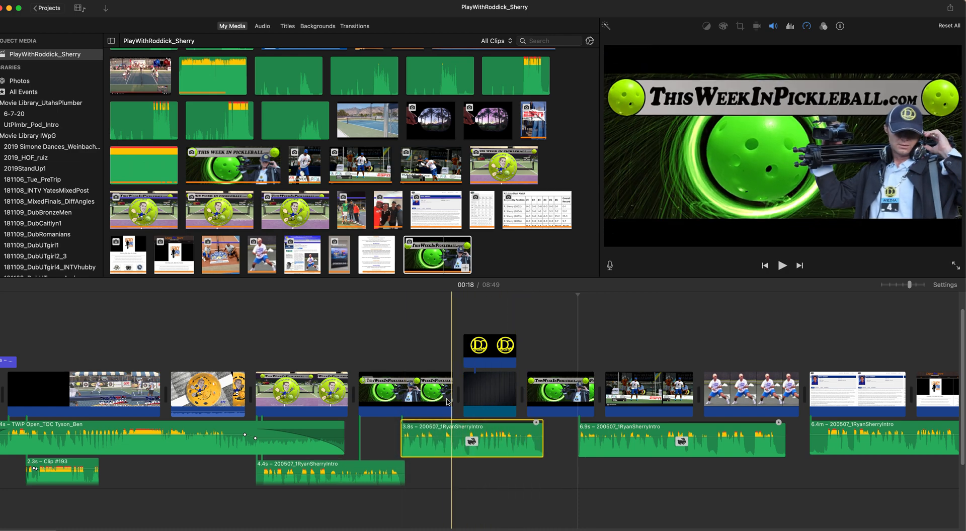
- Shorten the banner clip before the JDQ Sports logo to 2.1 s and play back the edit
{"action": "left_click", "coordinate": [450, 398]}
{"action": "left_click_drag", "start_coordinate": [450, 398], "coordinate": [433, 397]}
{"action": "key", "text": "space"}
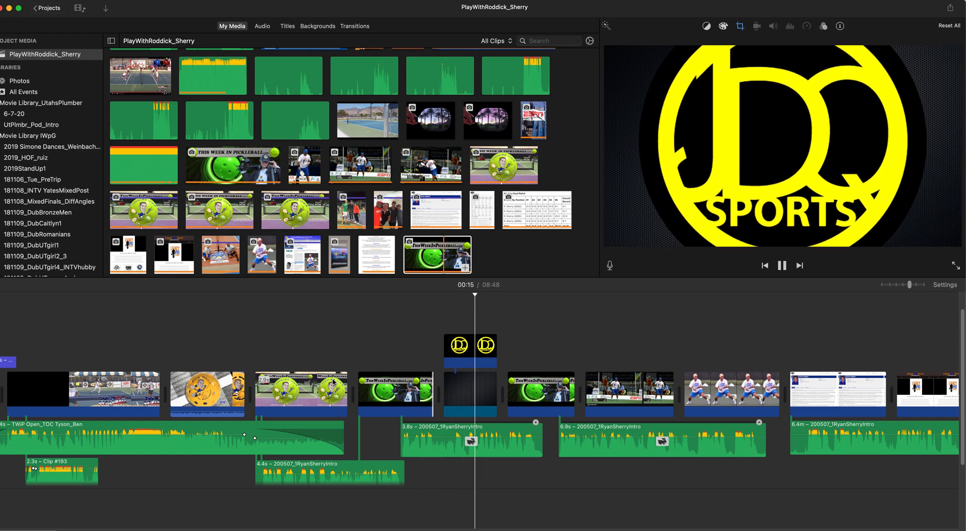
{"action": "key", "text": "space"}
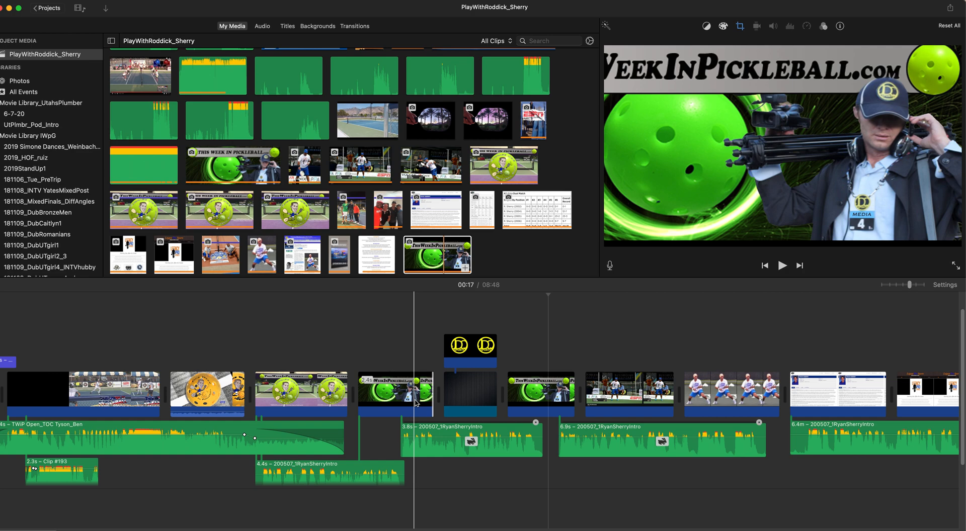
{"action": "left_click_drag", "start_coordinate": [432, 395], "coordinate": [423, 395]}
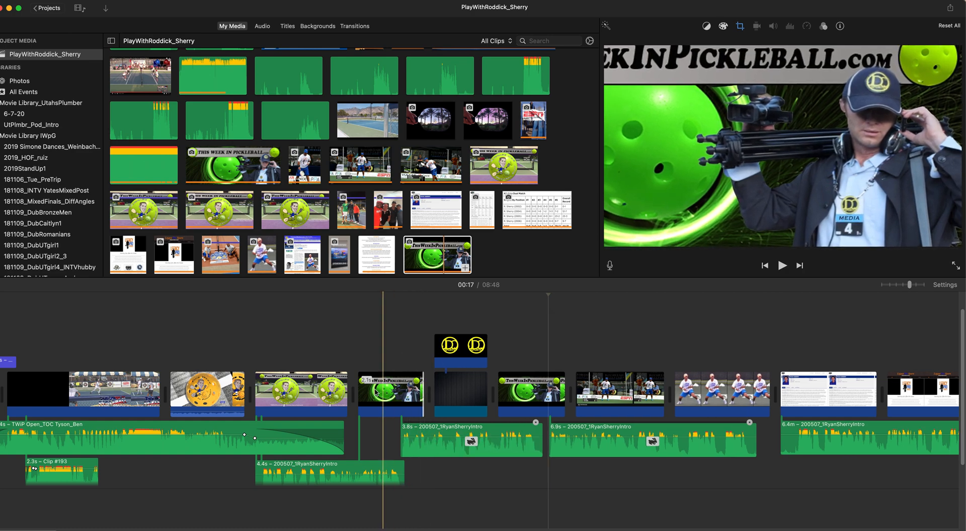
{"action": "key", "text": "space"}
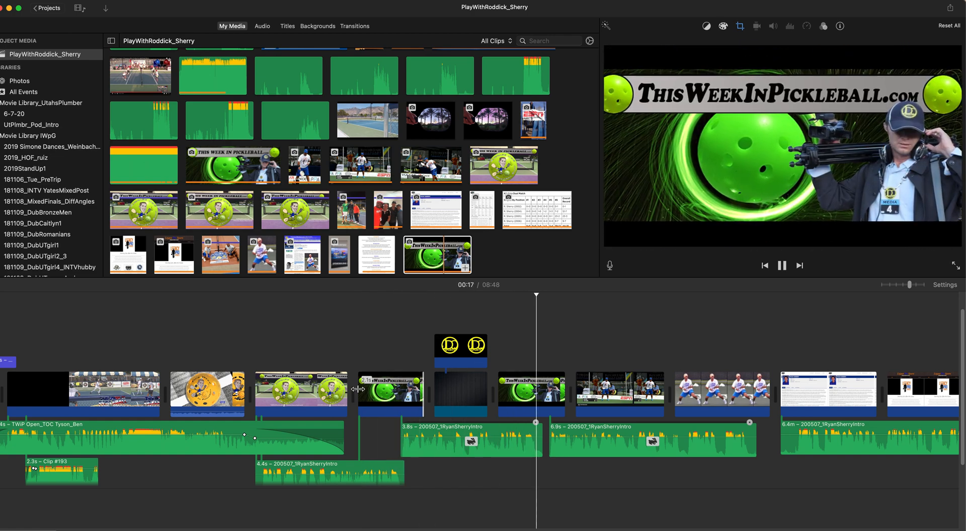
{"action": "key", "text": "space"}
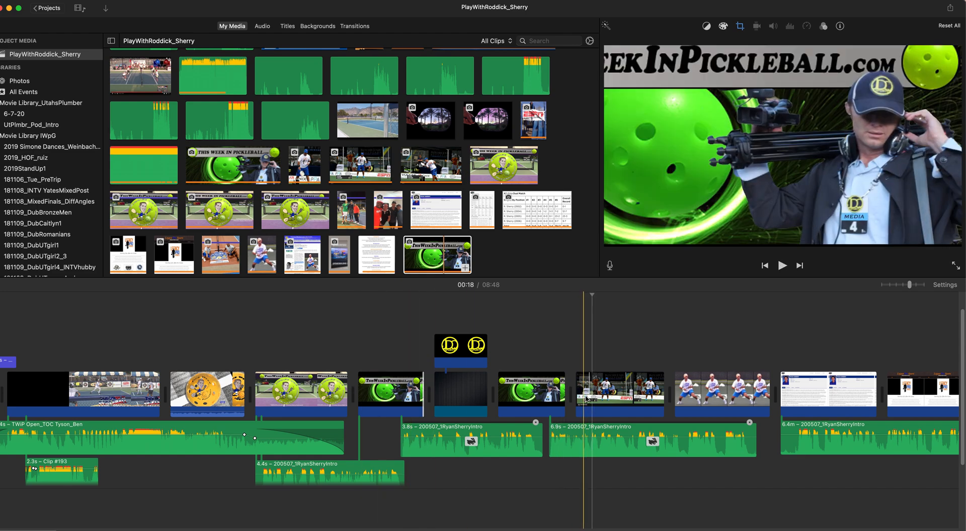
- Trim the end of the banner clip after the logo, align the second voiceover part with the Showcase clip, and check playback
{"action": "left_click_drag", "start_coordinate": [562, 392], "coordinate": [544, 392]}
{"action": "left_click_drag", "start_coordinate": [574, 433], "coordinate": [584, 430]}
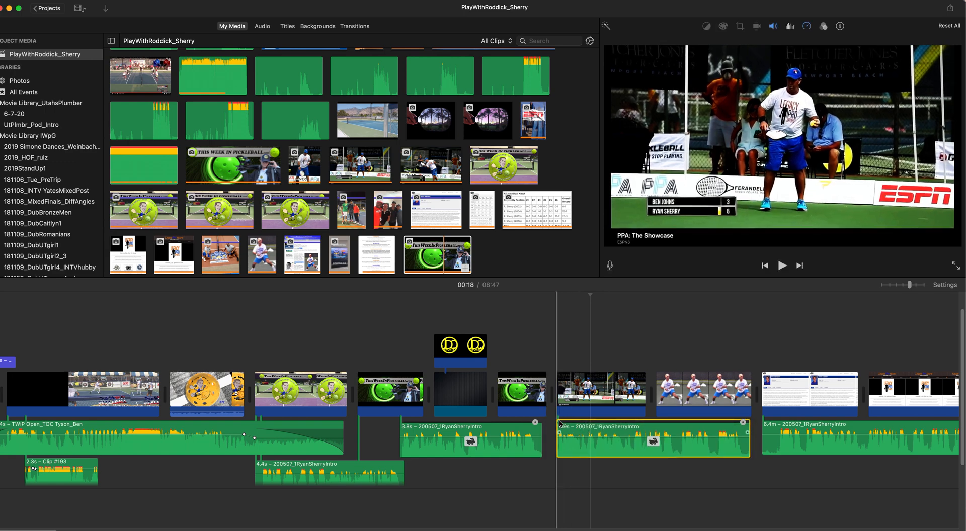
{"action": "left_click", "coordinate": [522, 442]}
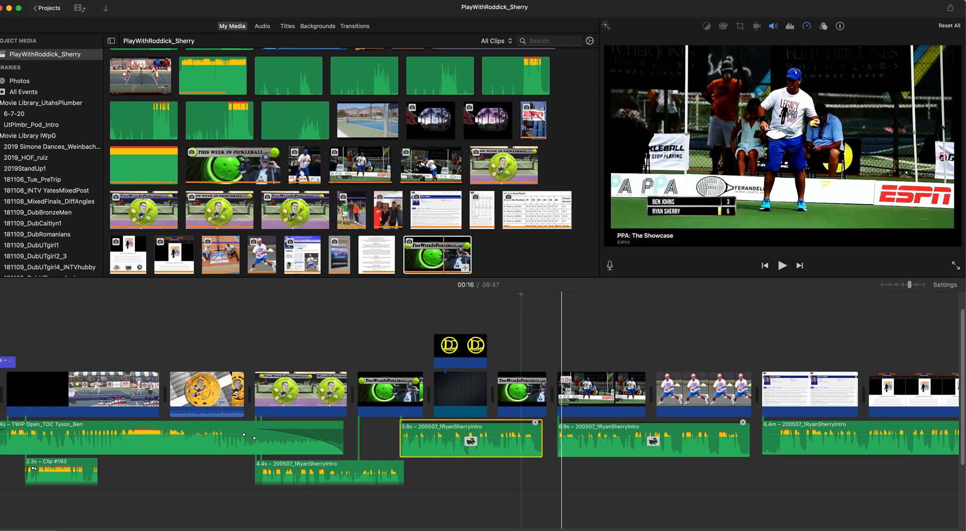
{"action": "key", "text": "space"}
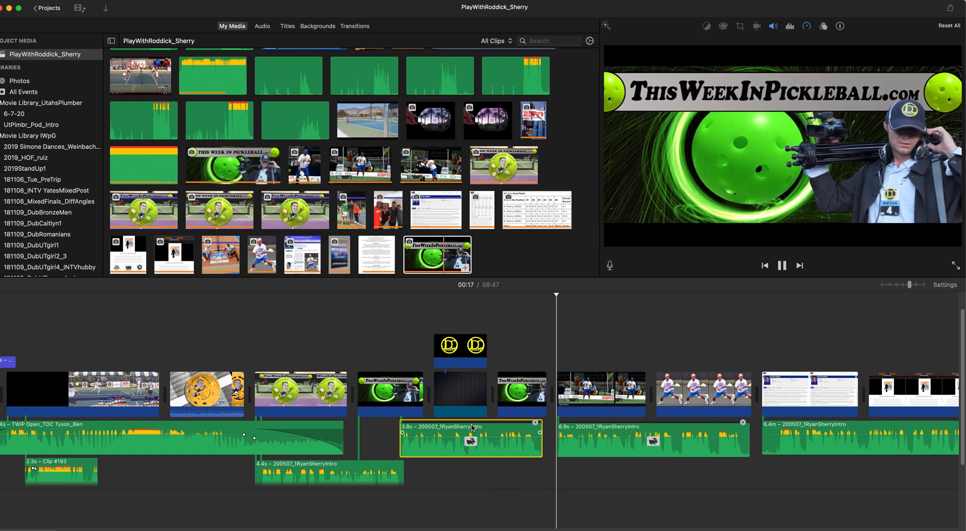
{"action": "key", "text": "space"}
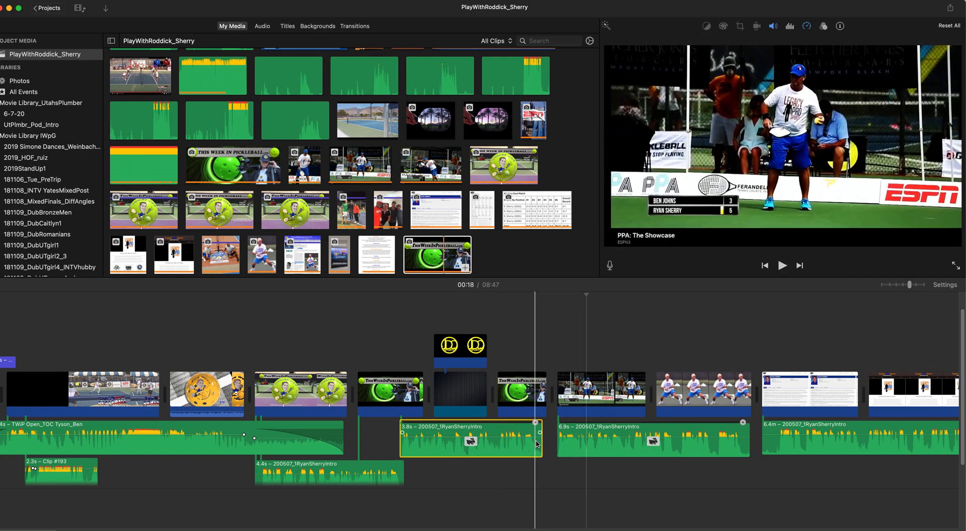
- Trim the end of the first voiceover part to 3.6 s and play back the transition to the second part
{"action": "key", "text": "space"}
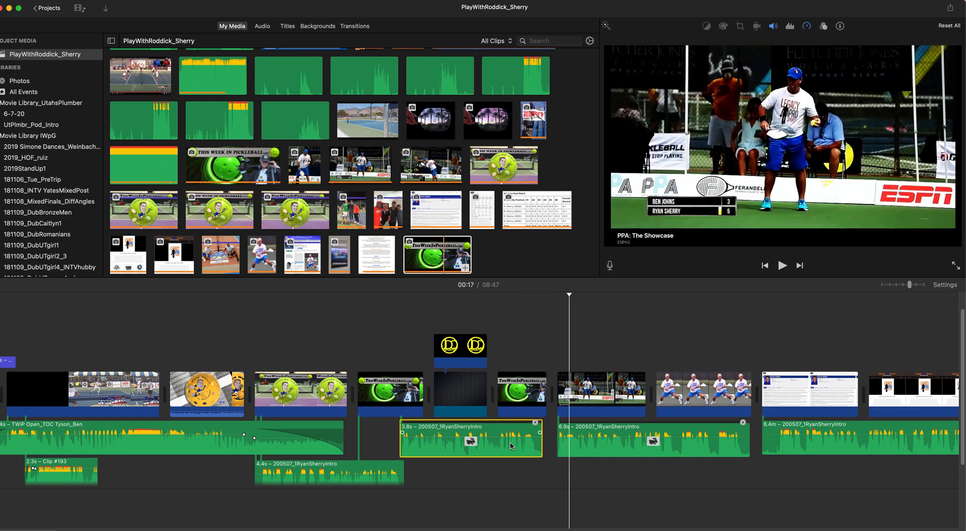
{"action": "key", "text": "space"}
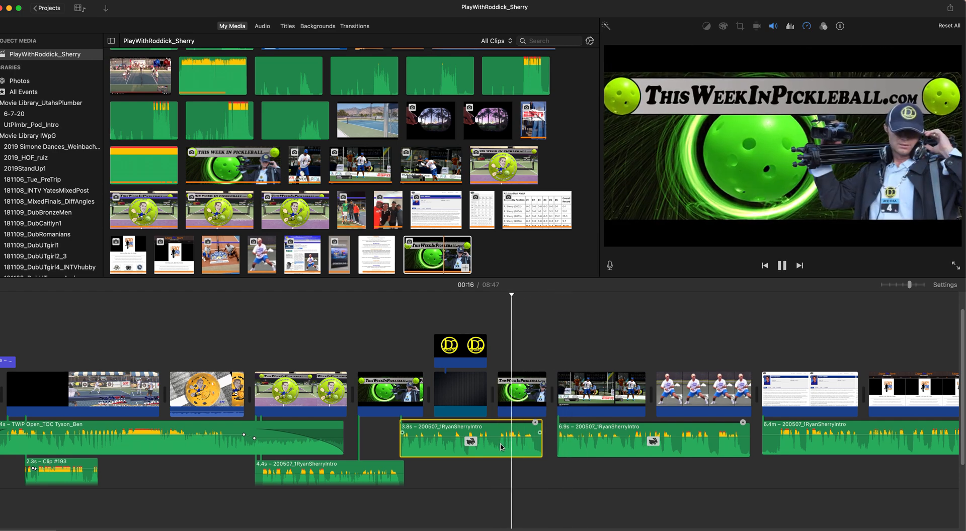
{"action": "key", "text": "space"}
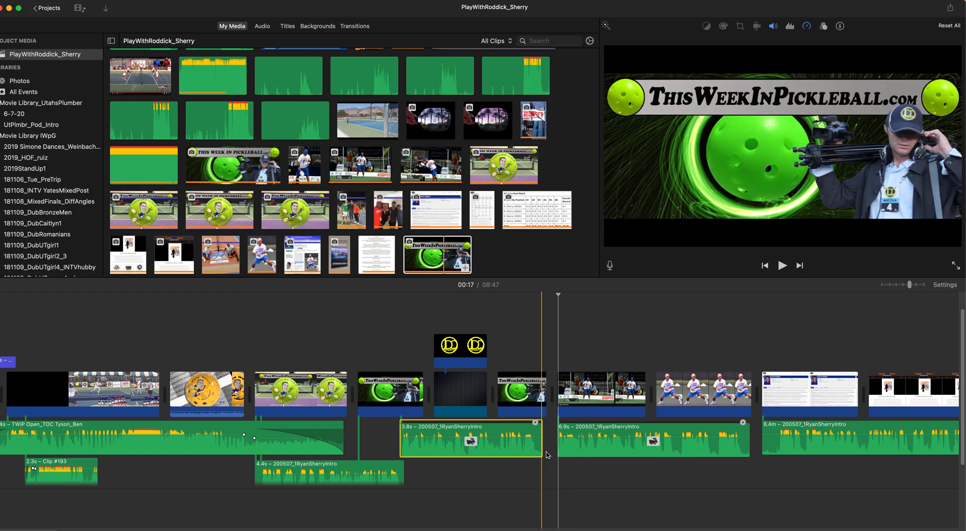
{"action": "left_click_drag", "start_coordinate": [539, 445], "coordinate": [528, 433]}
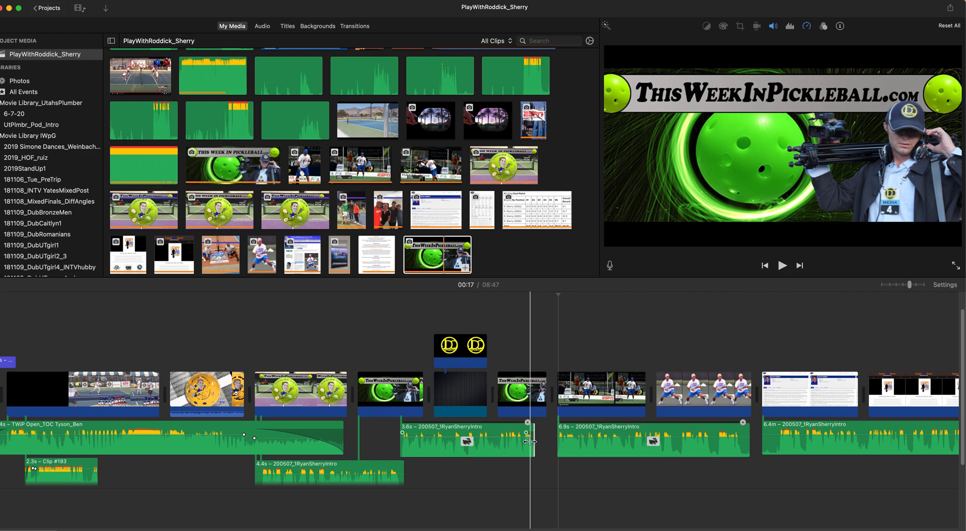
{"action": "key", "text": "space"}
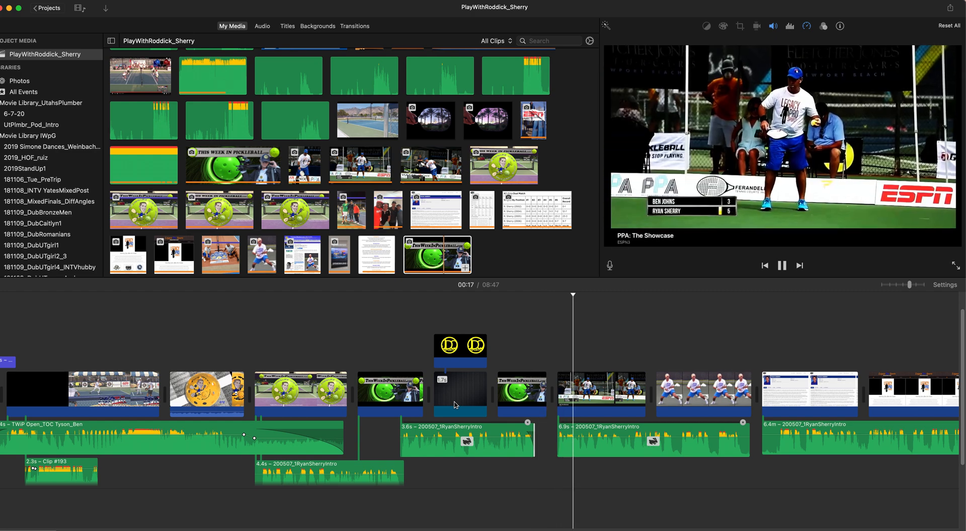
- Apply 50 % background noise reduction and the Bass Boost equalizer to the 3.6 s voiceover part and play it back
{"action": "left_click", "coordinate": [501, 439]}
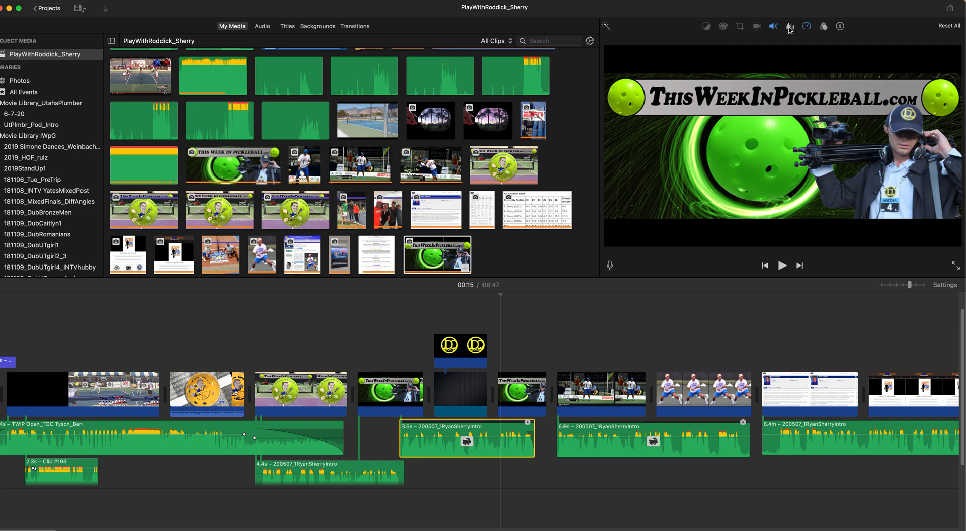
{"action": "left_click", "coordinate": [790, 28]}
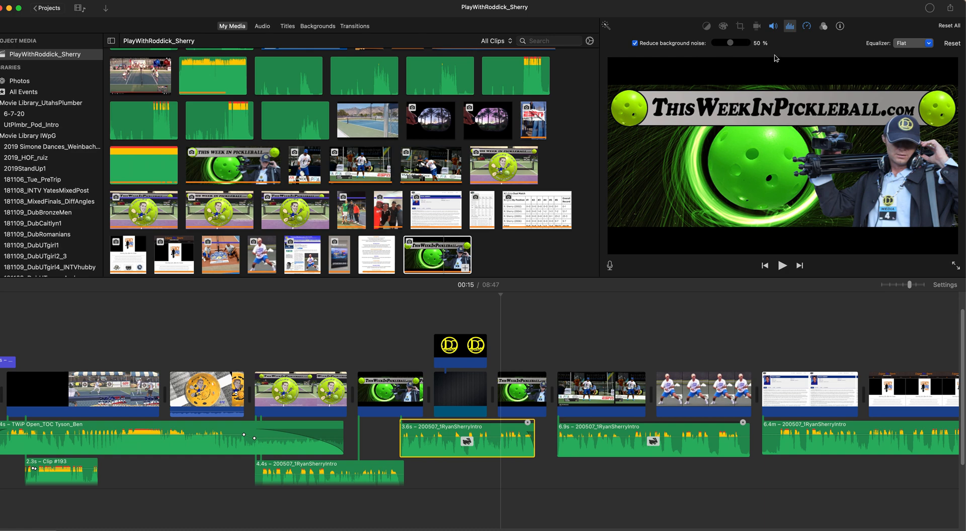
{"action": "left_click", "coordinate": [901, 44]}
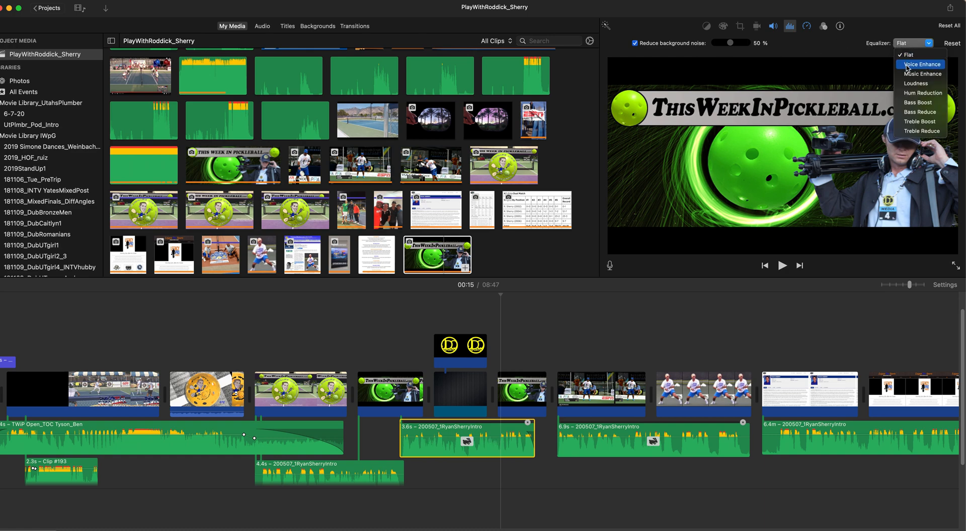
{"action": "left_click", "coordinate": [911, 102]}
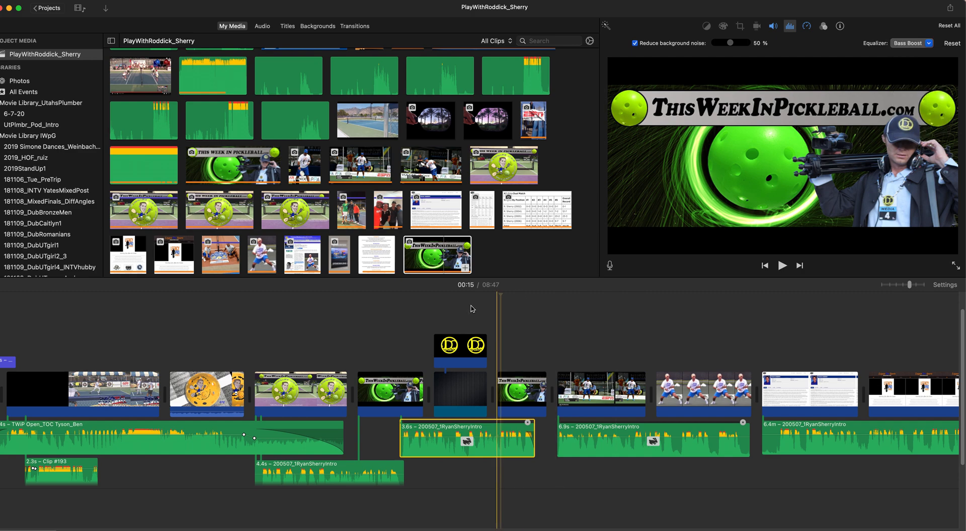
{"action": "key", "text": "space"}
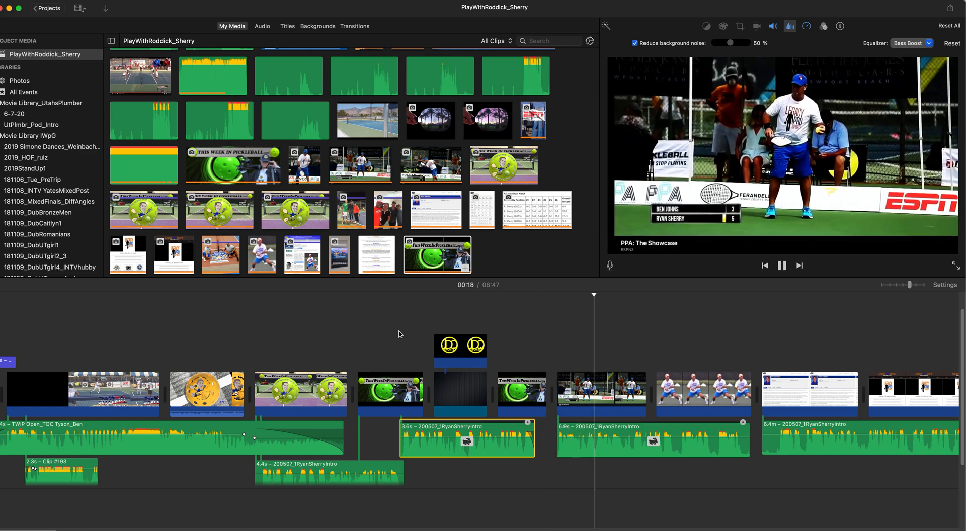
{"action": "key", "text": "space"}
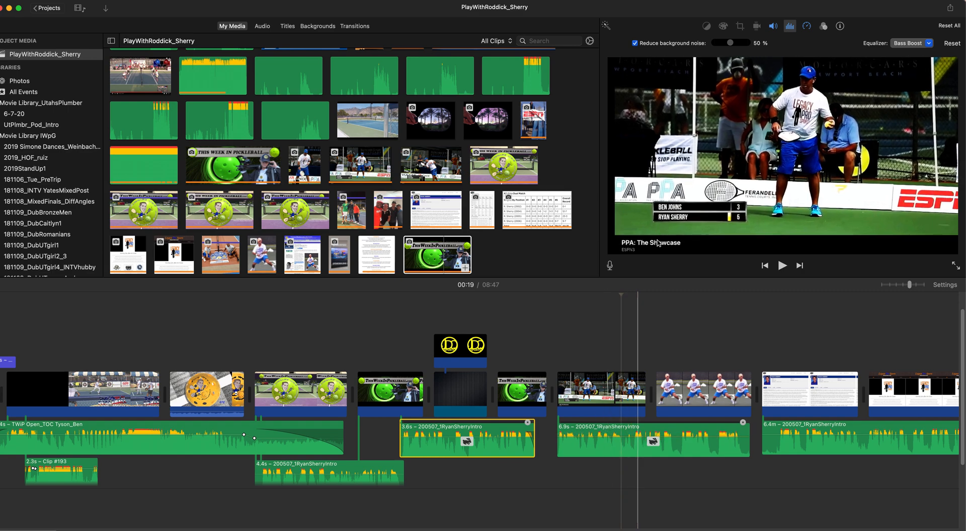
- Set background noise reduction to 17 % on the 6.9 s voiceover part and play it back into the bio page
{"action": "left_click", "coordinate": [614, 447]}
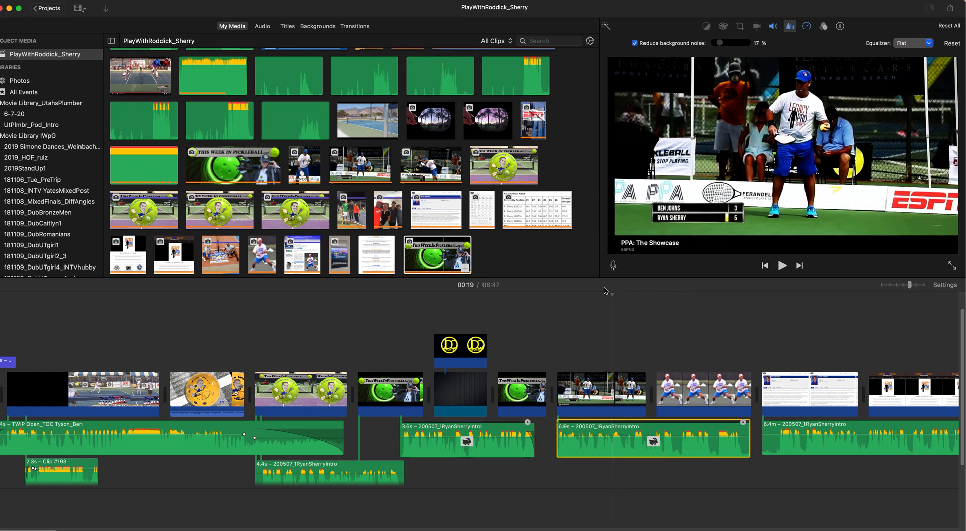
{"action": "left_click", "coordinate": [576, 306]}
{"action": "key", "text": "space"}
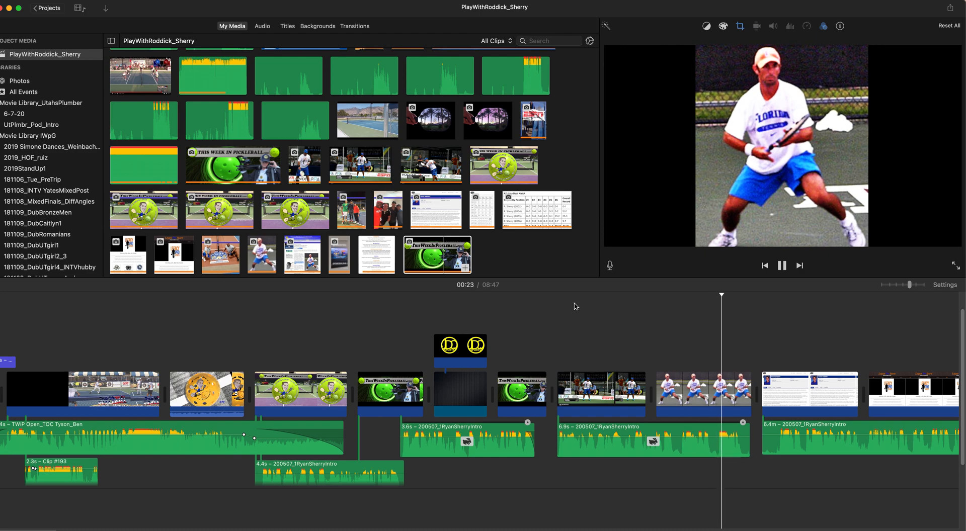
{"action": "key", "text": "space"}
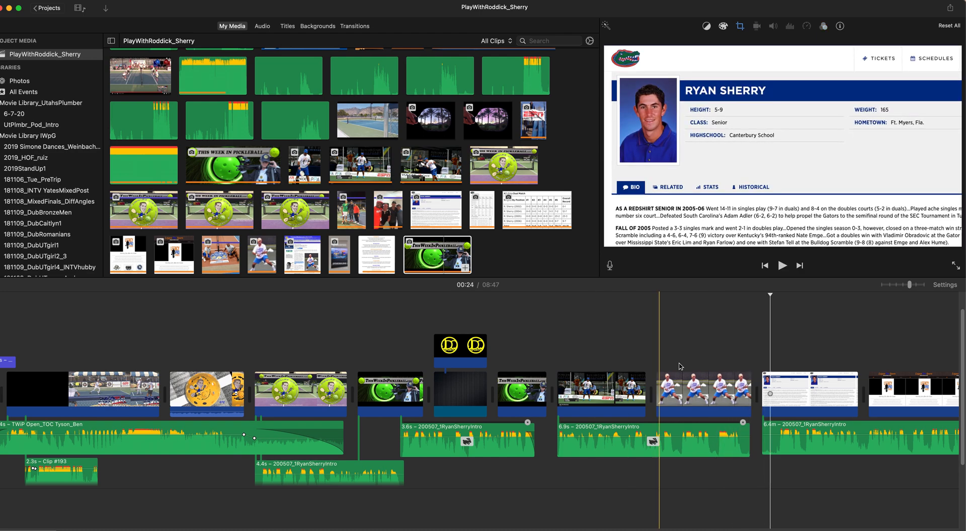
- Trim the end of the 6.9 s voiceover part to 6.6 s and play back the transition
{"action": "left_click_drag", "start_coordinate": [748, 447], "coordinate": [741, 447]}
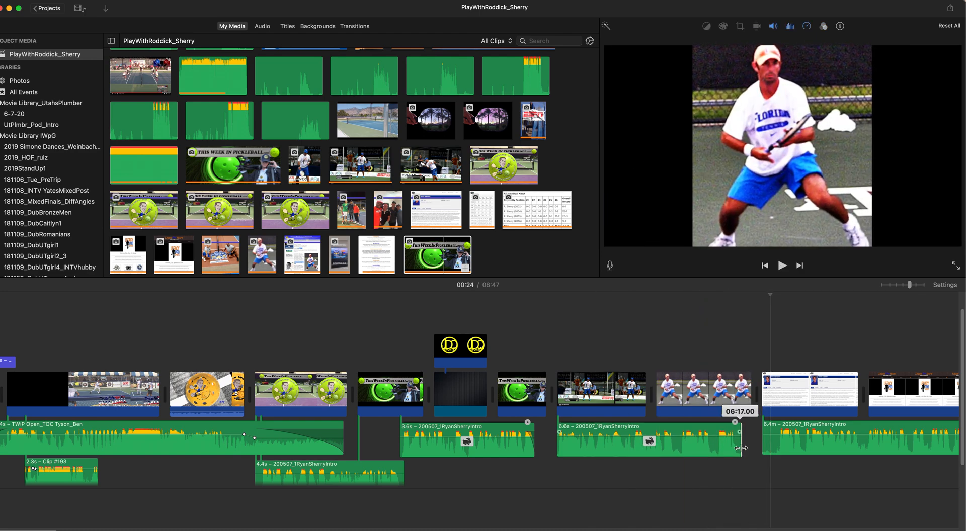
{"action": "key", "text": "space"}
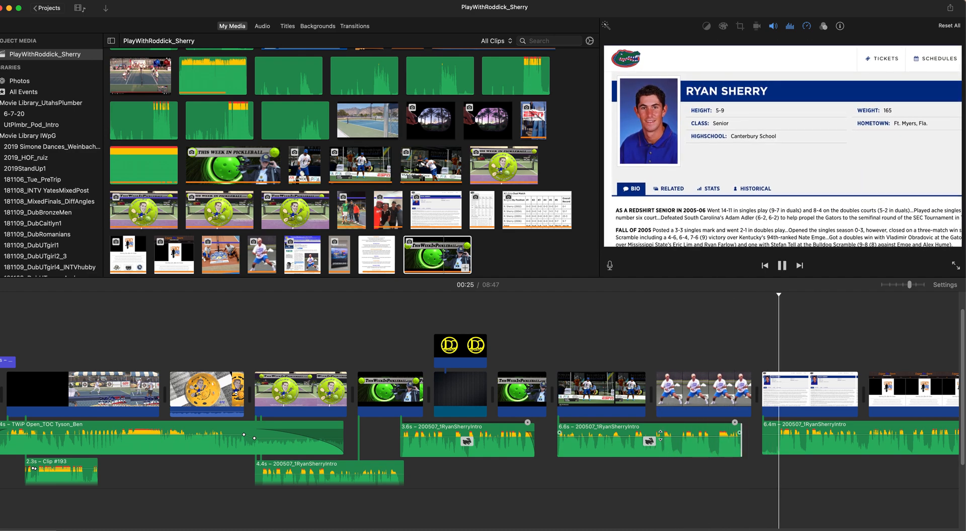
{"action": "key", "text": "space"}
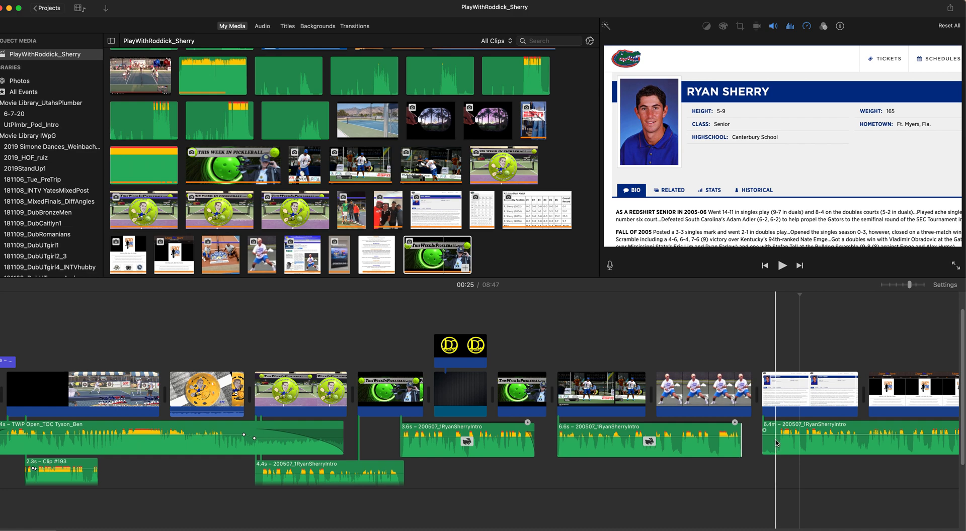
- Make the 6.4-minute voiceover clip start slightly earlier, just ahead of the bio page image, and check the playback
{"action": "mouse_move", "coordinate": [764, 444]}
{"action": "left_mouse_down"}
{"action": "mouse_move", "coordinate": [788, 446]}
{"action": "mouse_move", "coordinate": [753, 449]}
{"action": "mouse_move", "coordinate": [763, 447]}
{"action": "left_mouse_up"}
{"action": "key", "text": "space"}
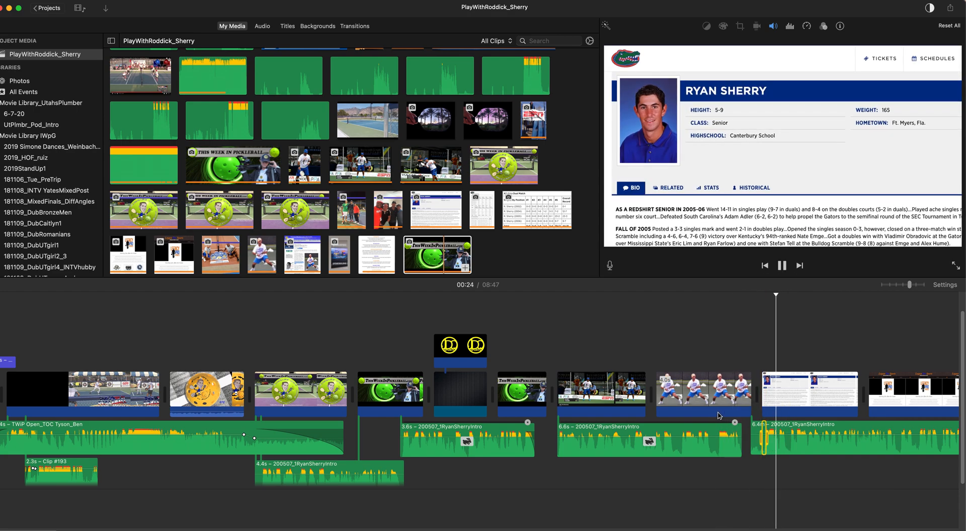
{"action": "key", "text": "space"}
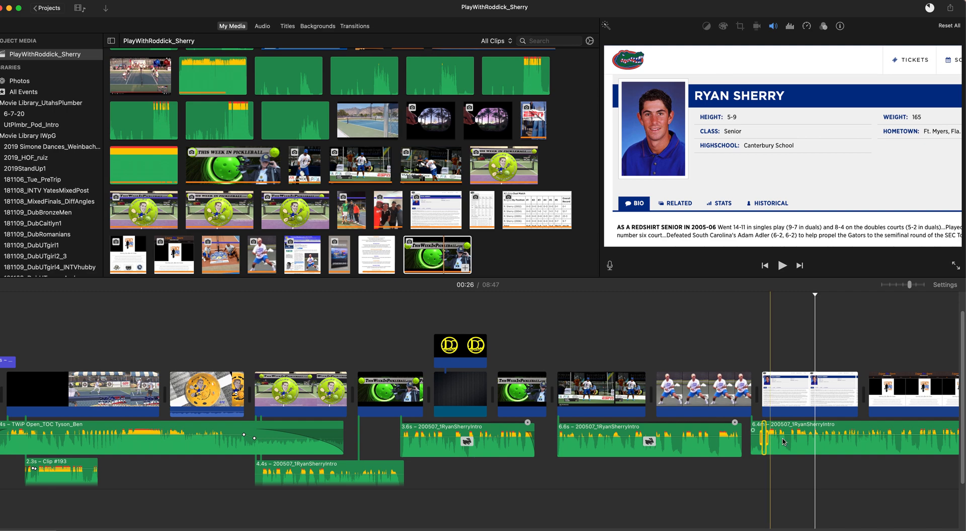
- Apply 31 % background noise reduction and the Bass Boost equalizer to the 6.4-minute voiceover and play it back over the Legacy Pro Sports clip
{"action": "left_click", "coordinate": [812, 444]}
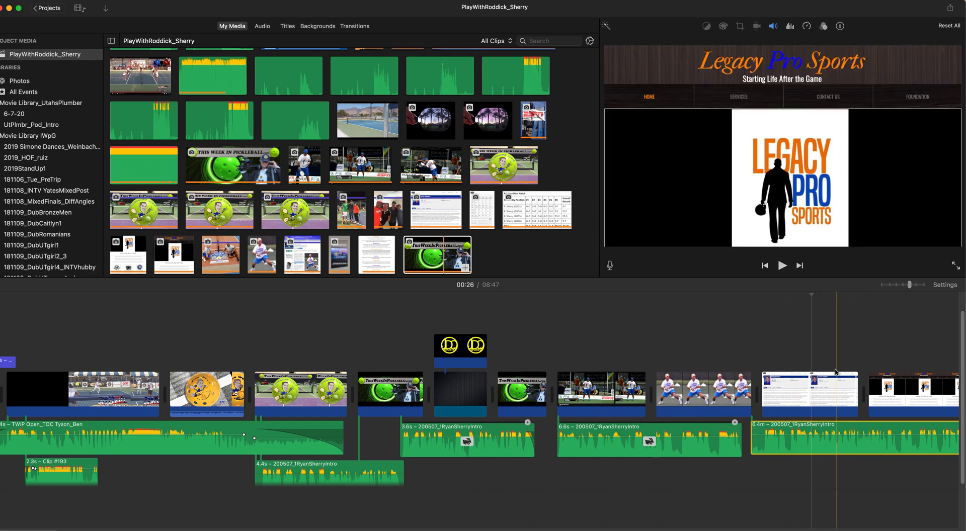
{"action": "scroll", "coordinate": [815, 348], "scroll_direction": "right", "scroll_amount": 8}
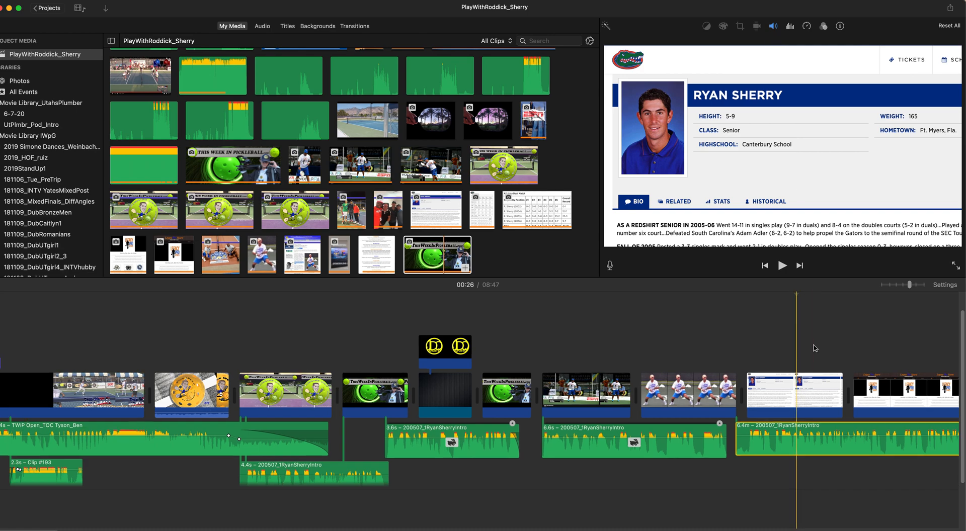
{"action": "key", "text": "super+minus"}
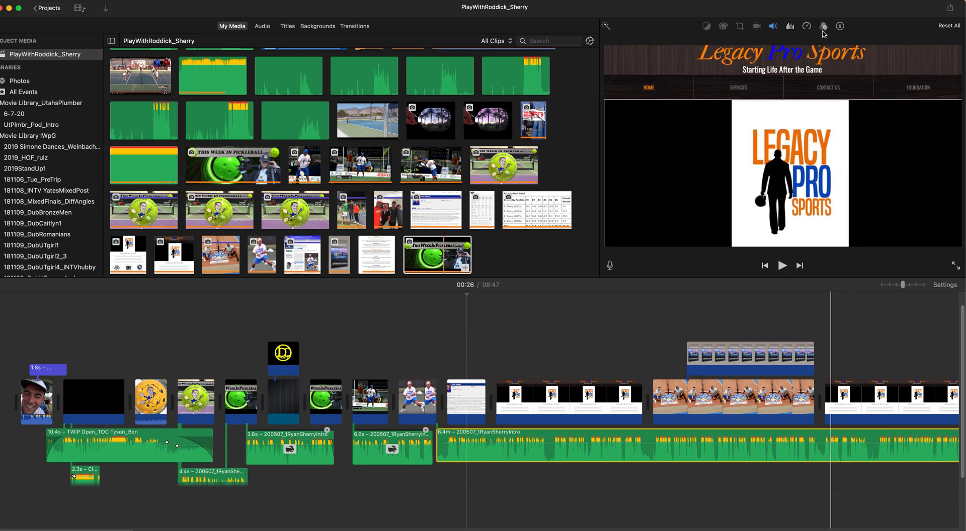
{"action": "left_click", "coordinate": [791, 27]}
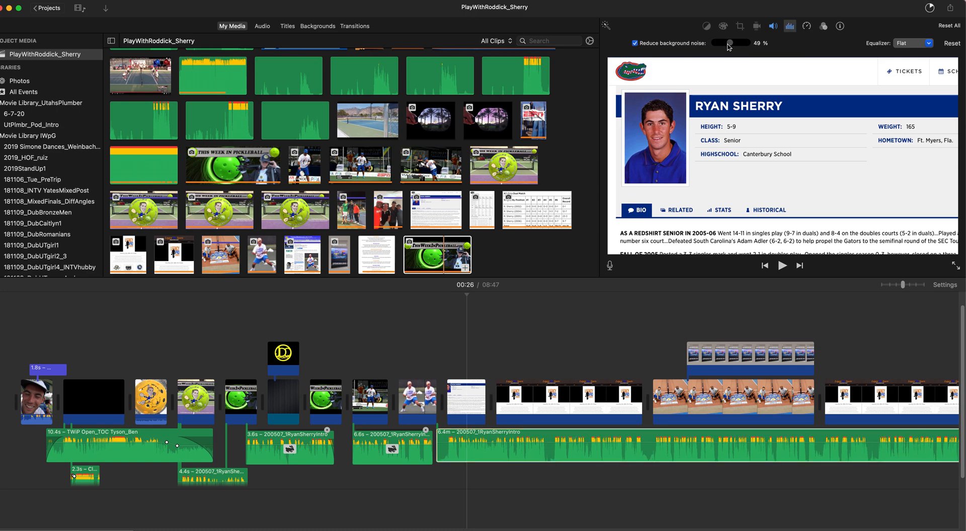
{"action": "left_click", "coordinate": [907, 44]}
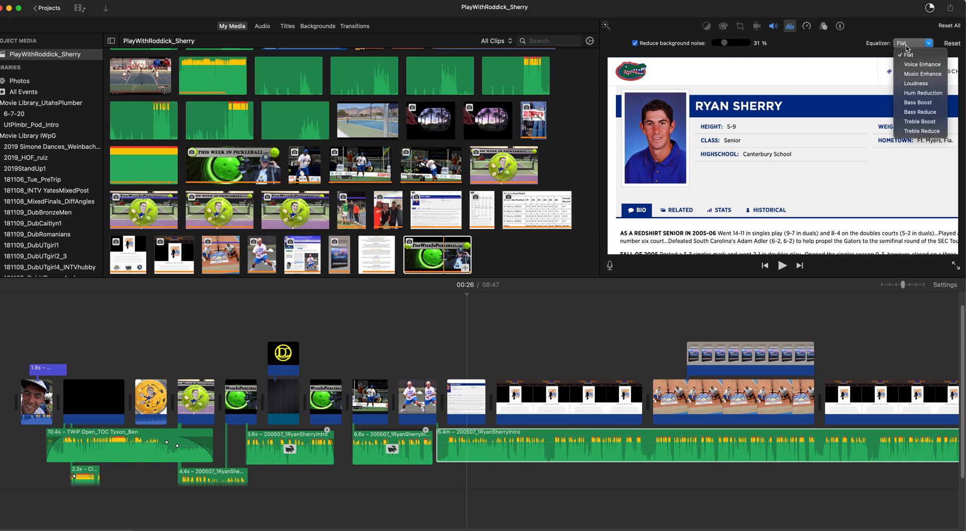
{"action": "left_click", "coordinate": [924, 103]}
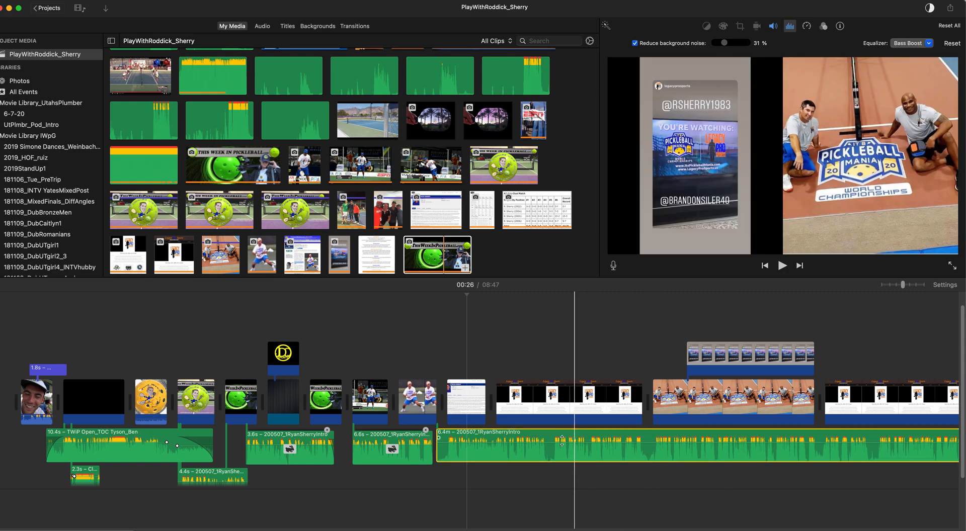
{"action": "key", "text": "space"}
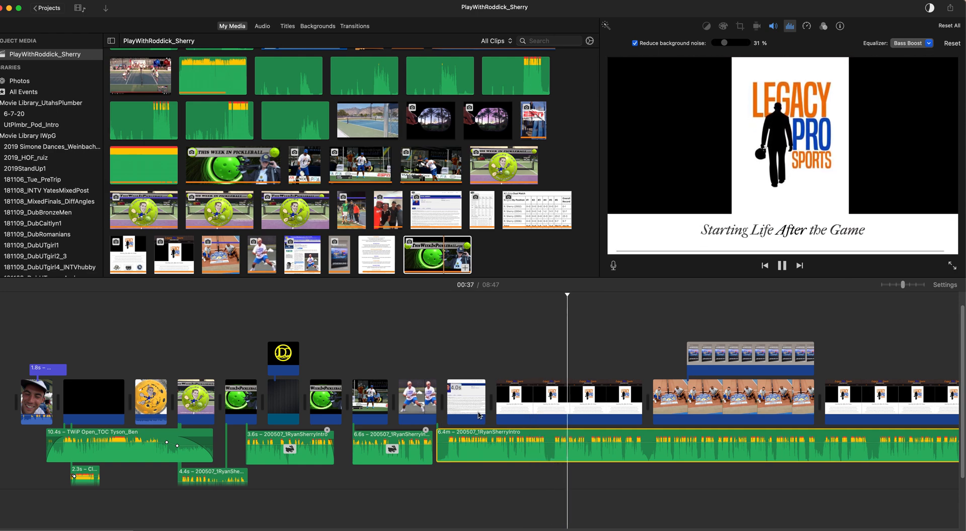
{"action": "key", "text": "super+equal"}
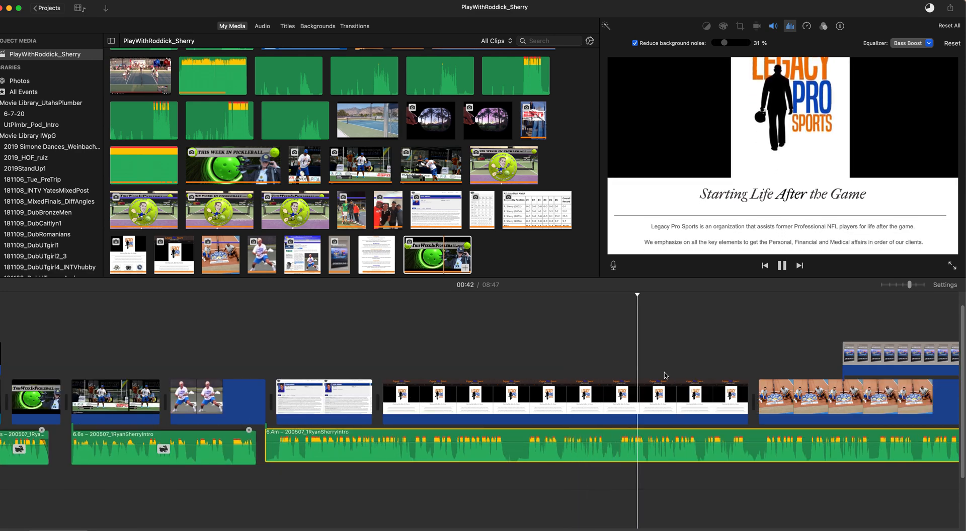
{"action": "key", "text": "space"}
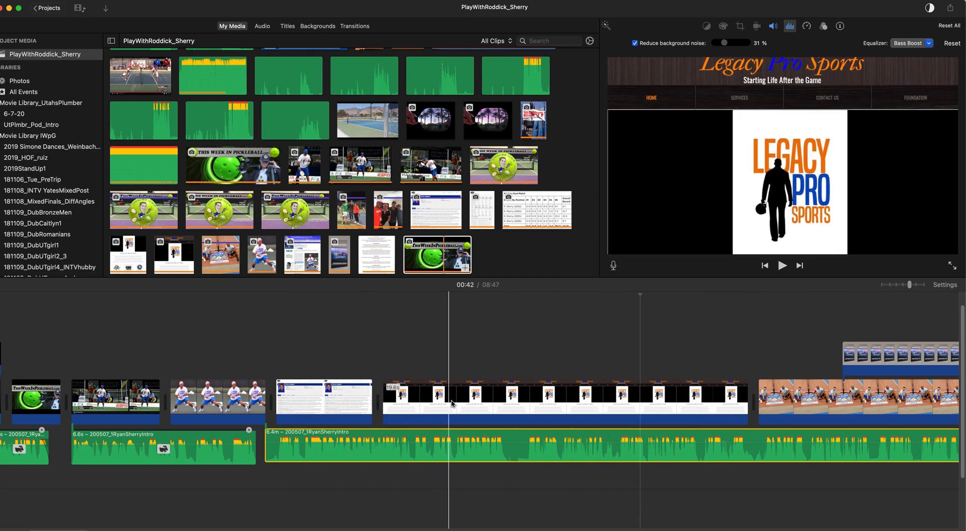
- Select the Legacy Pro Sports clip at 00:35, then switch to Finder and return to A Pickleball Folder
{"action": "left_click", "coordinate": [518, 408]}
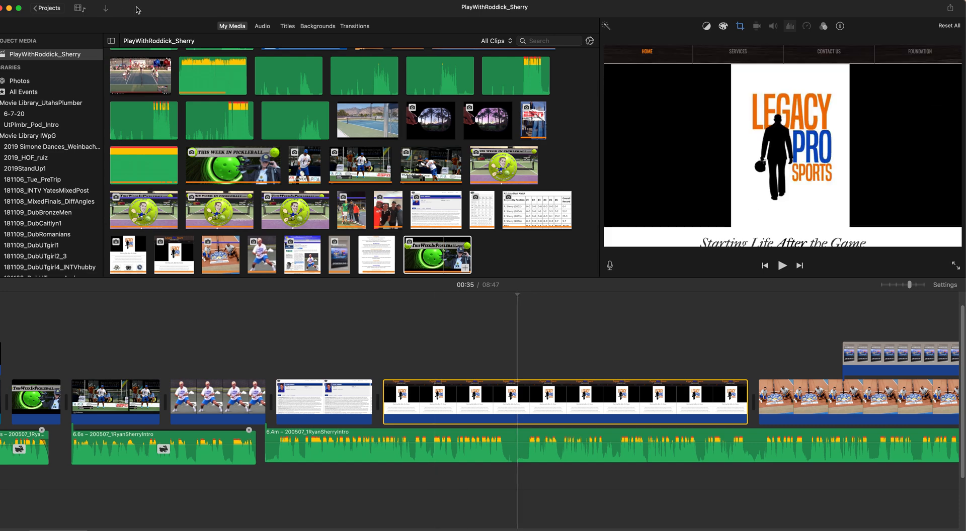
{"action": "key", "text": "super+Tab"}
{"action": "key", "text": "super+Tab"}
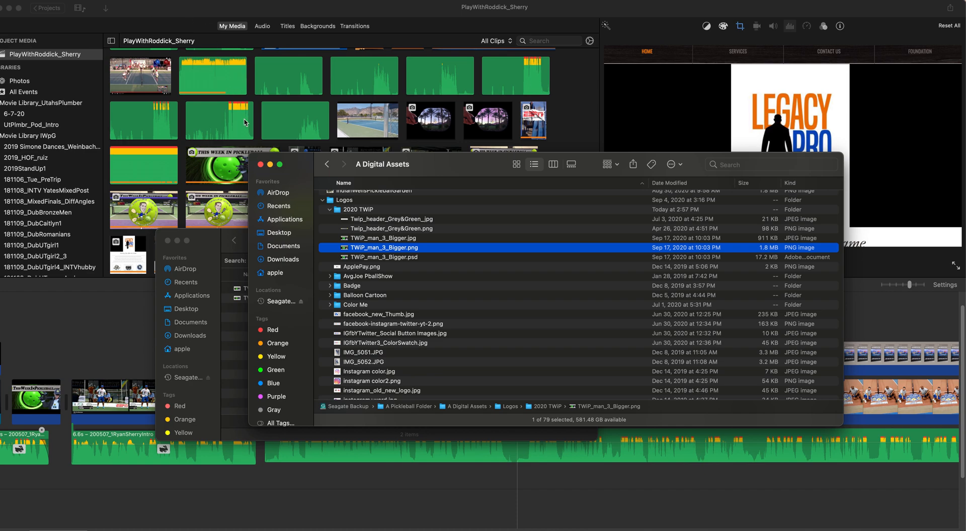
{"action": "left_click", "coordinate": [326, 165]}
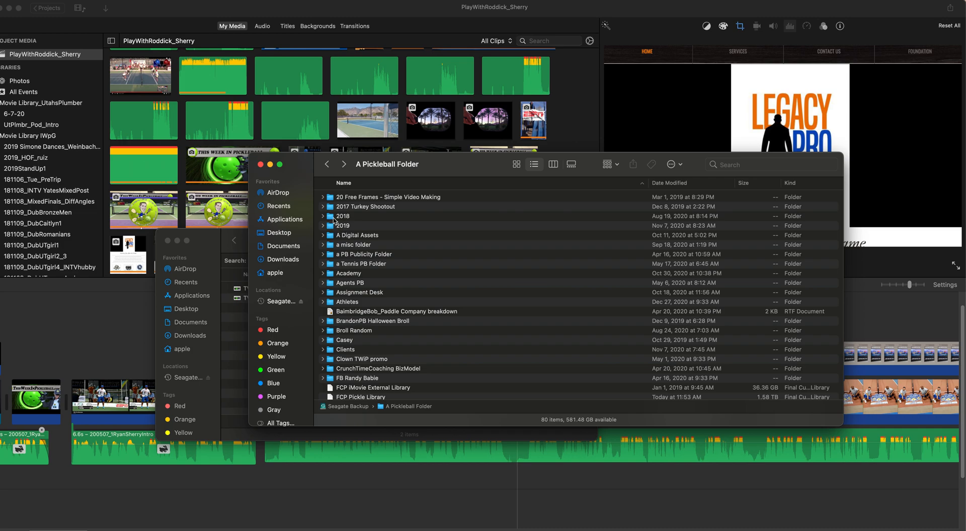
{"action": "left_click", "coordinate": [327, 165]}
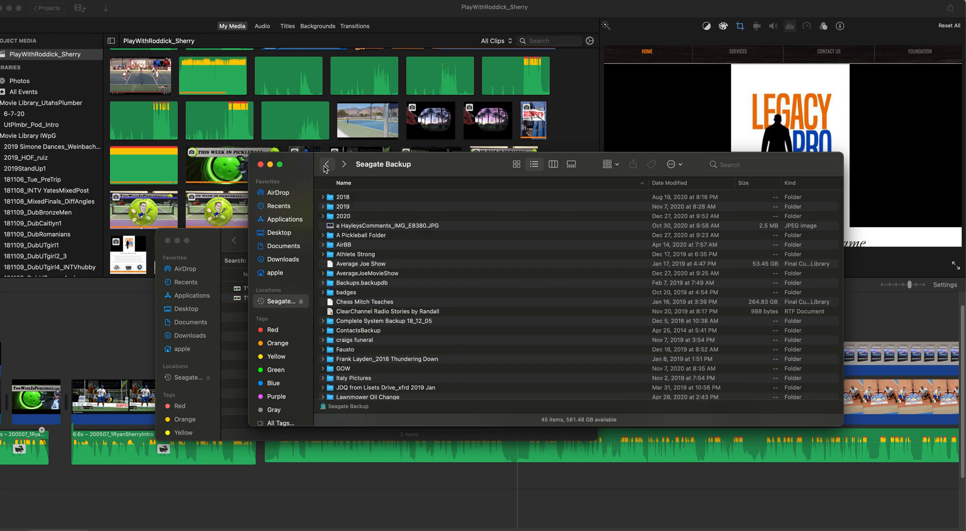
{"action": "left_click", "coordinate": [344, 217]}
{"action": "double_click", "coordinate": [344, 220]}
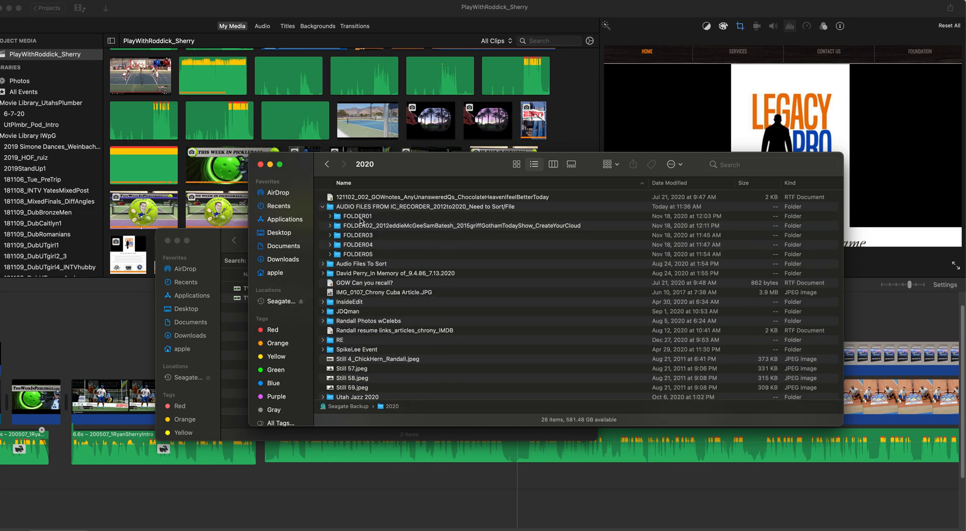
{"action": "left_click", "coordinate": [327, 166]}
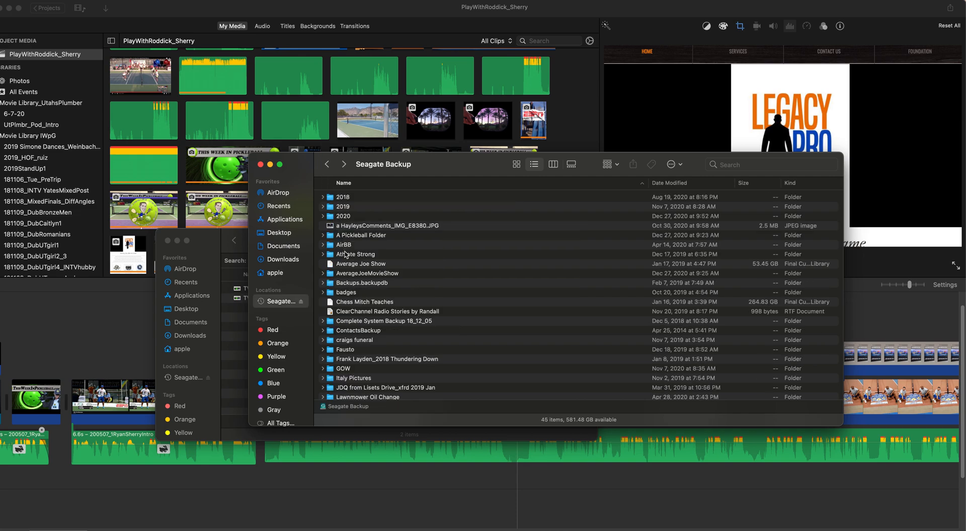
{"action": "double_click", "coordinate": [350, 236]}
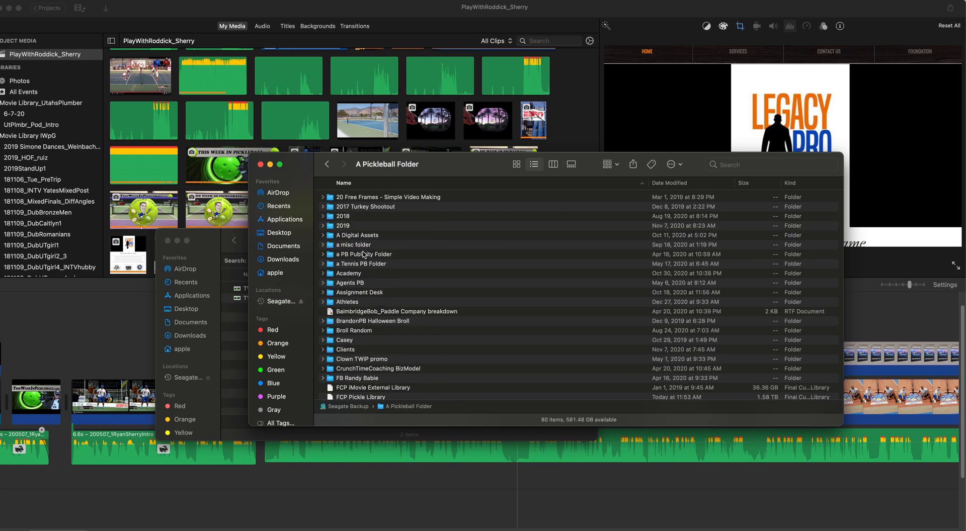
- Open the featured player's folder inside the Athletes folder
{"action": "double_click", "coordinate": [360, 303]}
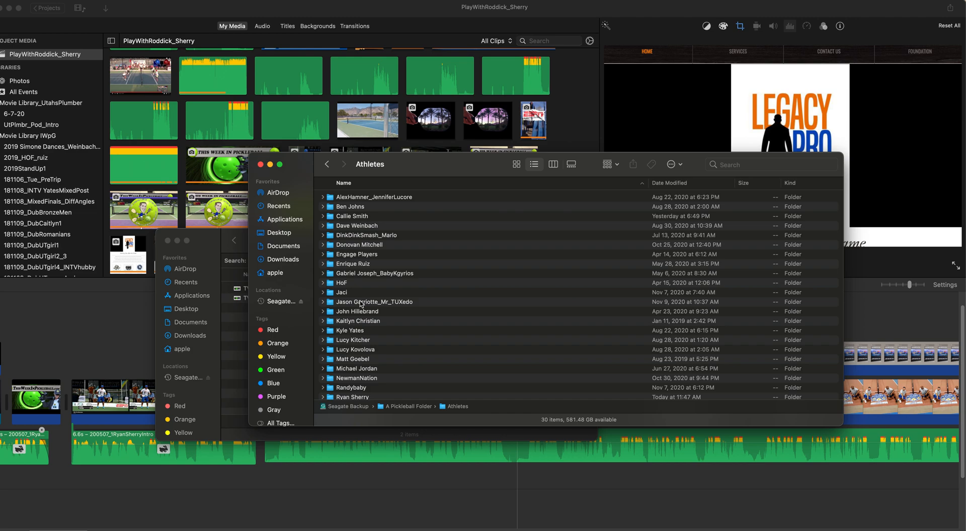
{"action": "scroll", "coordinate": [367, 354], "scroll_direction": "down", "scroll_amount": 4}
{"action": "left_click", "coordinate": [363, 339]}
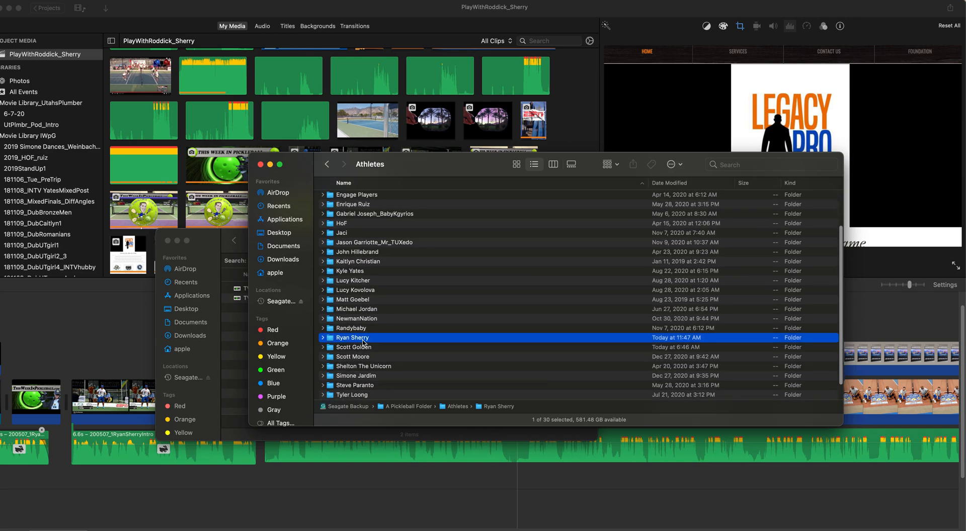
{"action": "double_click", "coordinate": [364, 339]}
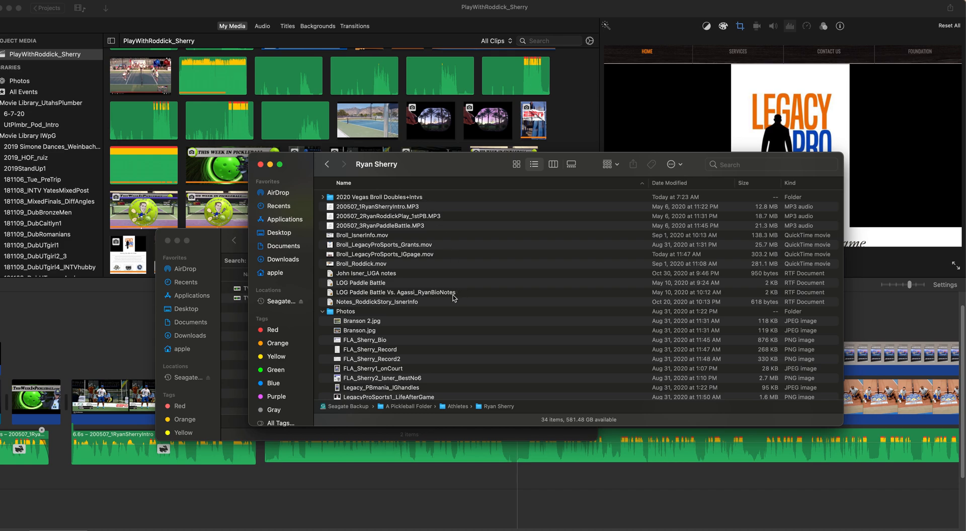
- Open the 2020 Vegas Broll Doubles+Intvs folder and preview IMG_7703.MOV
{"action": "double_click", "coordinate": [343, 199]}
{"action": "left_click", "coordinate": [349, 201]}
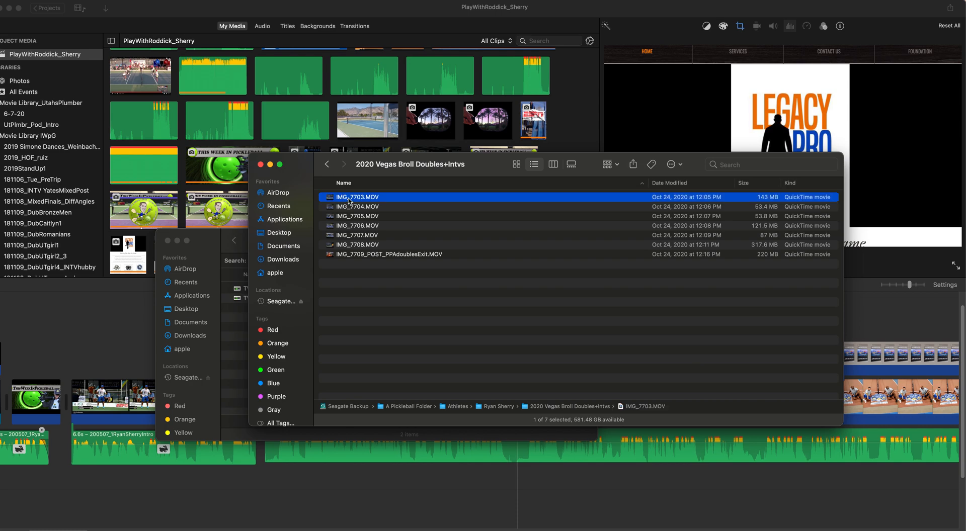
{"action": "key", "text": "space"}
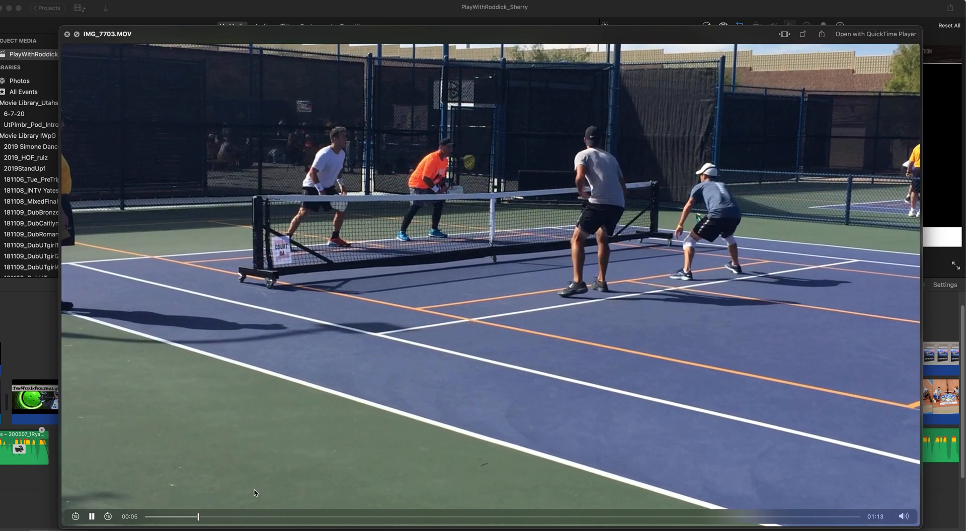
- Preview IMG_7709_POST_PPAdoublesExit.MOV up to about 00:06 and import it from Finder into the project's media
{"action": "key", "text": "space"}
{"action": "left_click", "coordinate": [348, 255]}
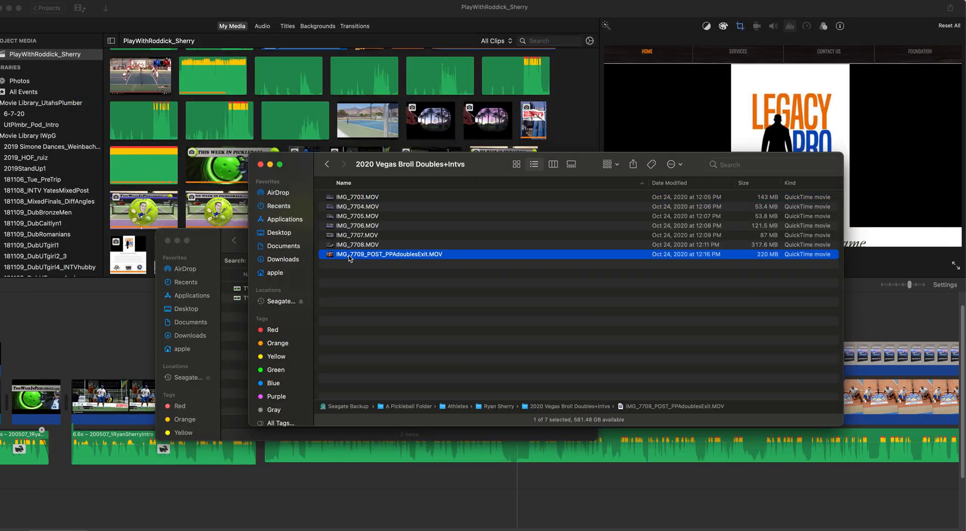
{"action": "key", "text": "space"}
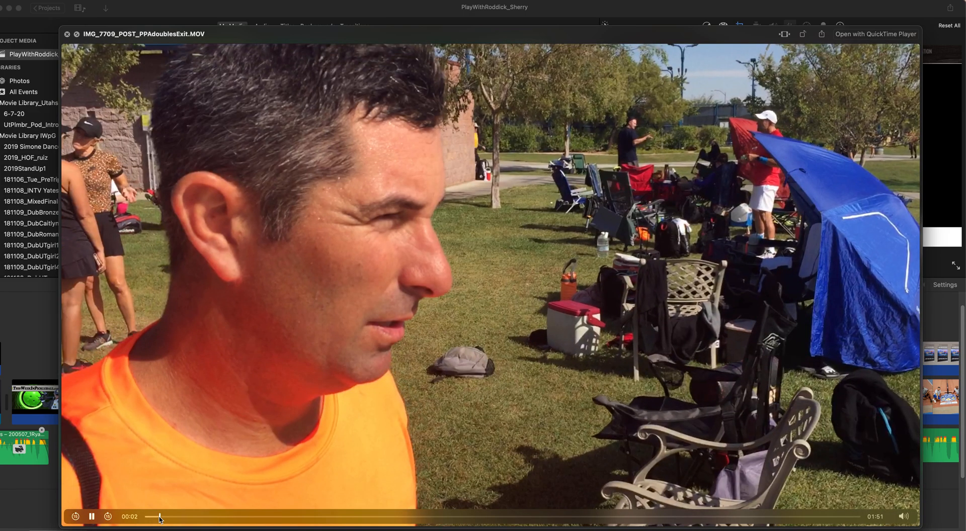
{"action": "left_click_drag", "start_coordinate": [158, 517], "coordinate": [186, 516]}
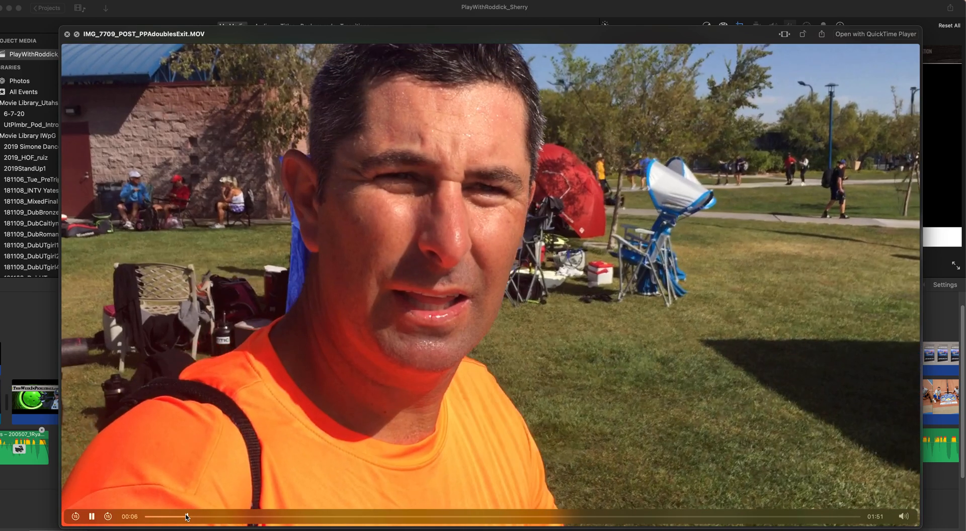
{"action": "key", "text": "space"}
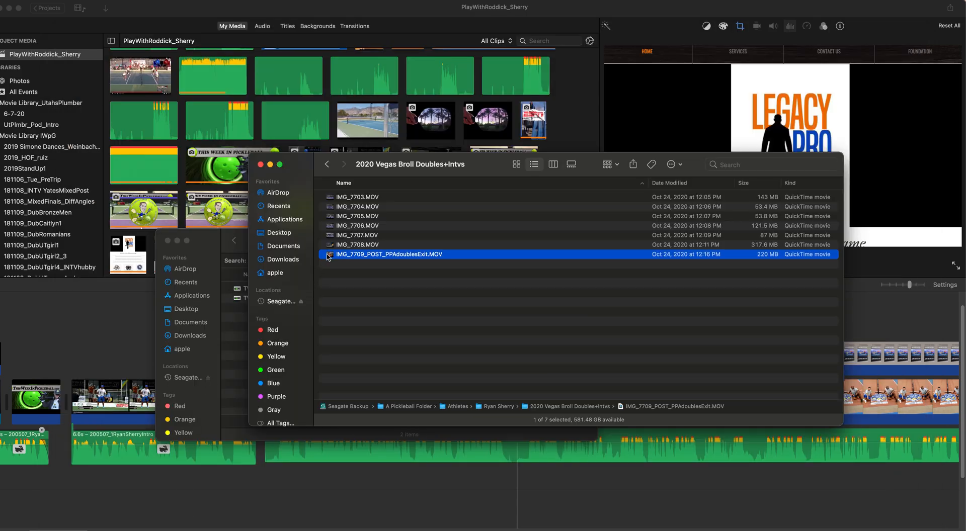
{"action": "left_click_drag", "start_coordinate": [331, 258], "coordinate": [242, 223]}
{"action": "left_click_drag", "start_coordinate": [193, 199], "coordinate": [183, 197]}
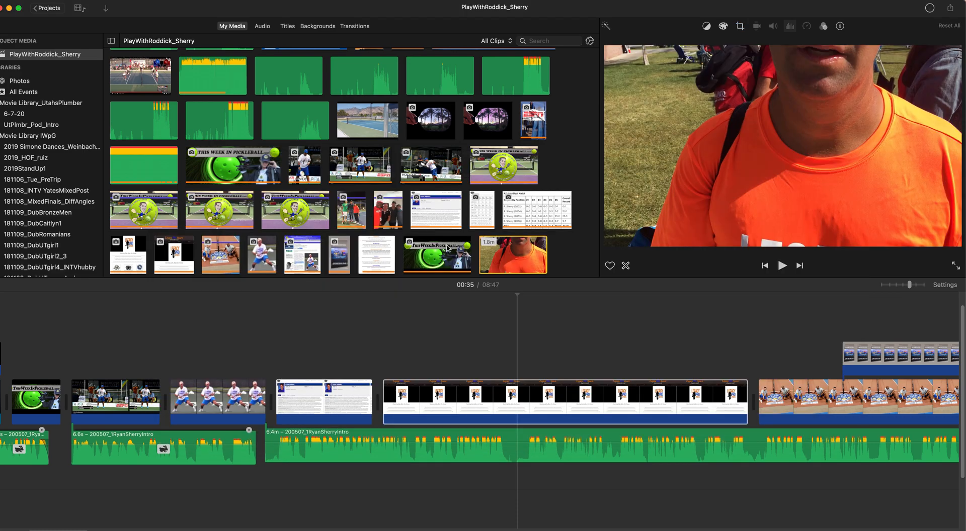
- Split the Legacy Pro Sports clip at 00:35 and skim the imported interview video in the media browser
{"action": "left_click", "coordinate": [518, 411]}
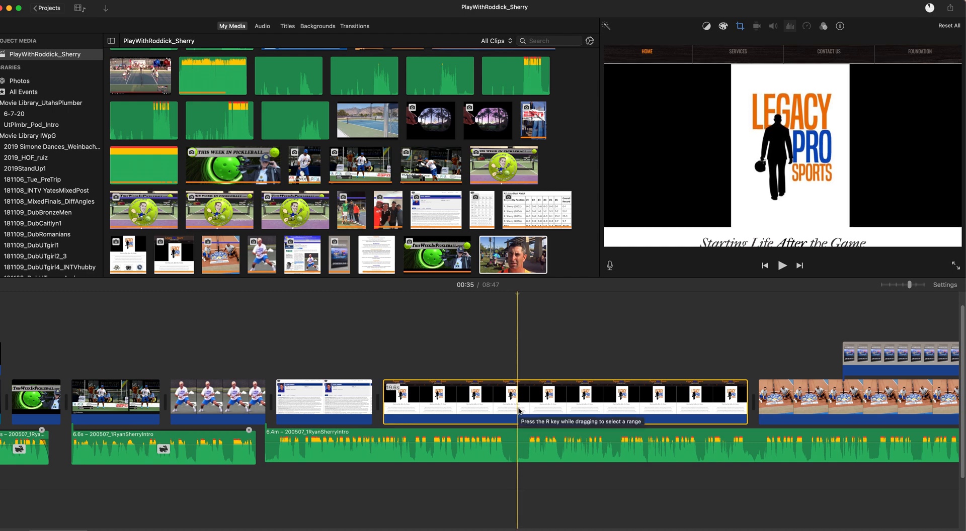
{"action": "key", "text": "super+b"}
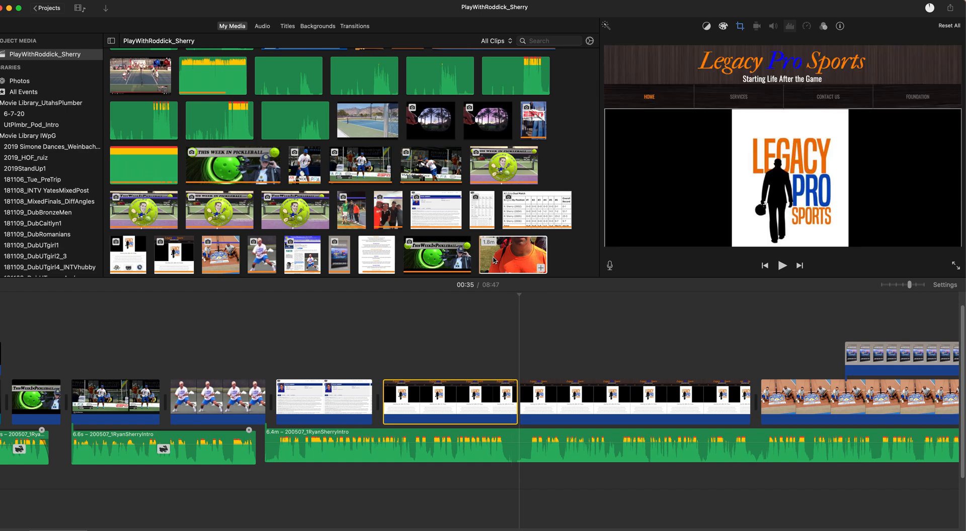
{"action": "left_click", "coordinate": [495, 261]}
{"action": "key", "text": "space"}
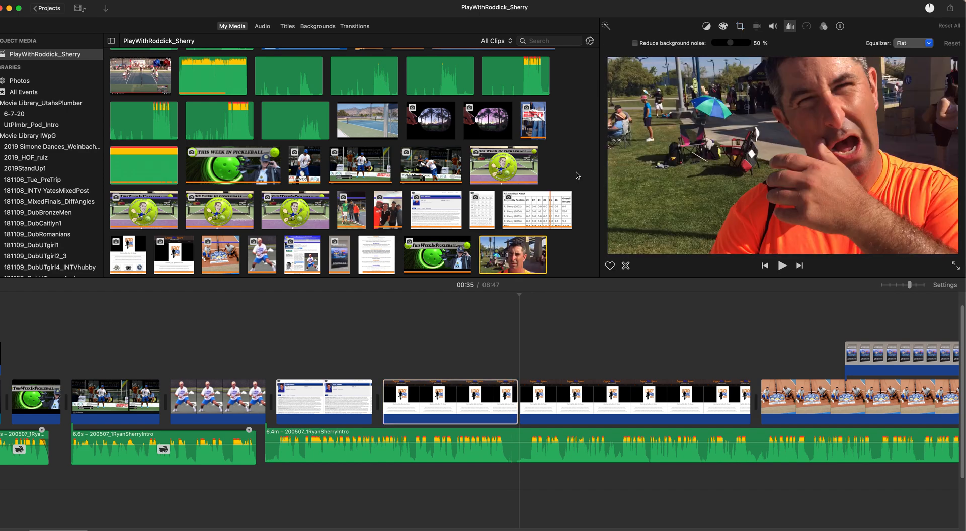
- Enlarge the media browser's clip size to make the interview video's thumbnail bigger
{"action": "left_click", "coordinate": [589, 41]}
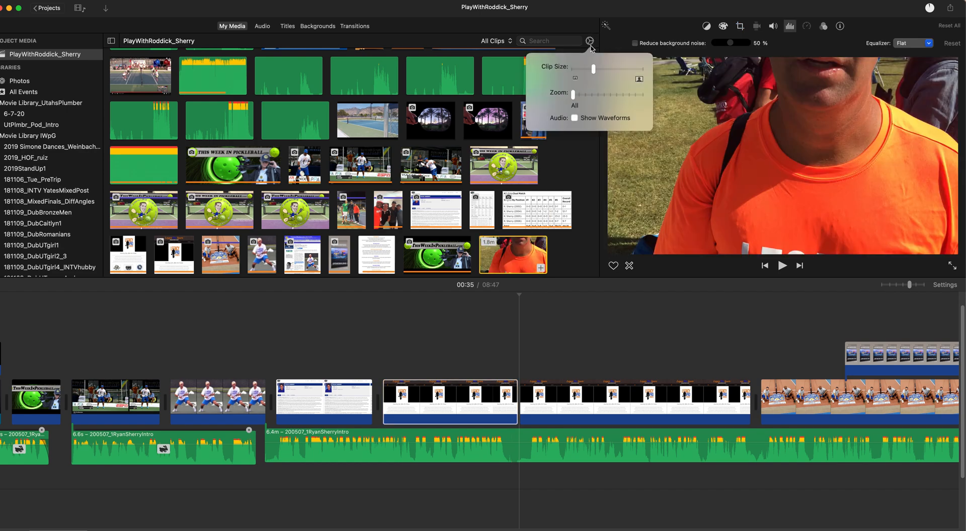
{"action": "left_click_drag", "start_coordinate": [594, 69], "coordinate": [615, 72]}
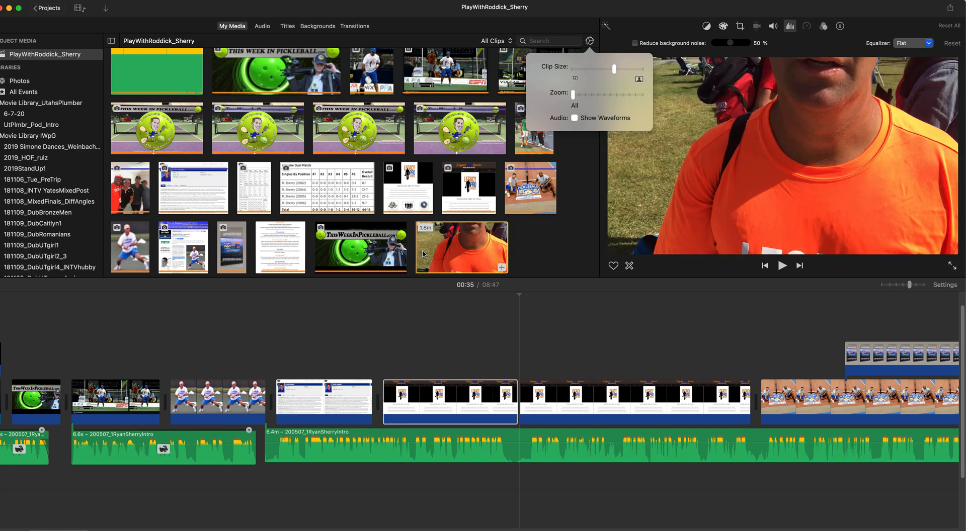
{"action": "left_click", "coordinate": [589, 41]}
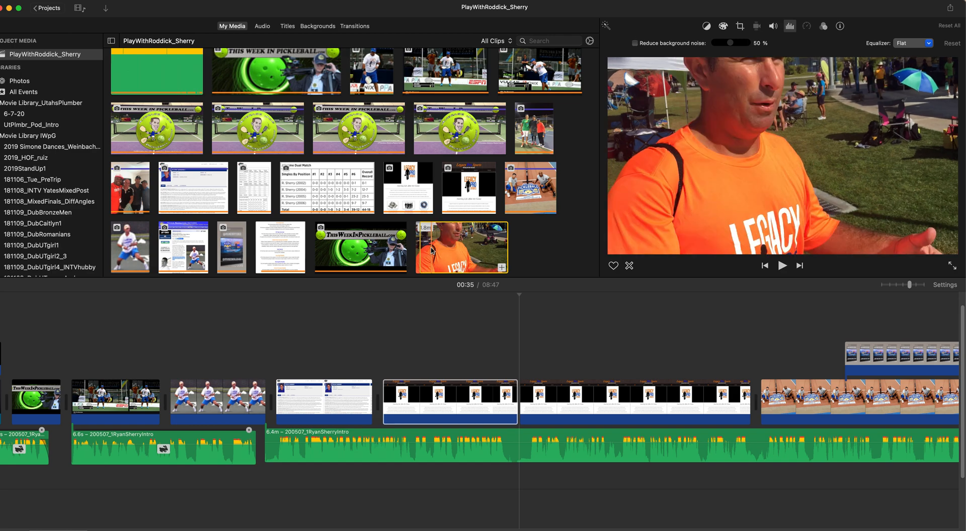
- Mark the opening section of the interview video and replace the first part of the split Legacy Pro Sports clip with it
{"action": "key", "text": "o"}
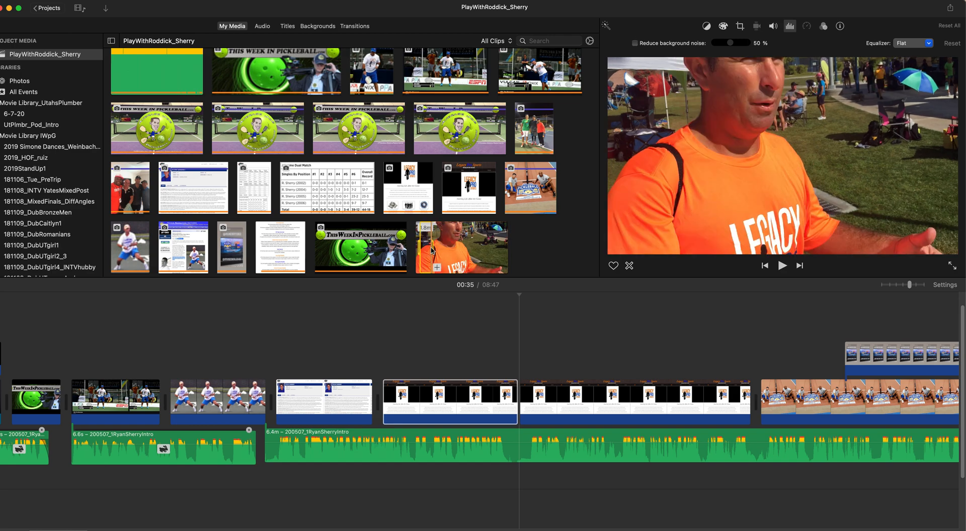
{"action": "left_click_drag", "start_coordinate": [427, 246], "coordinate": [428, 401]}
{"action": "left_click", "coordinate": [436, 415]}
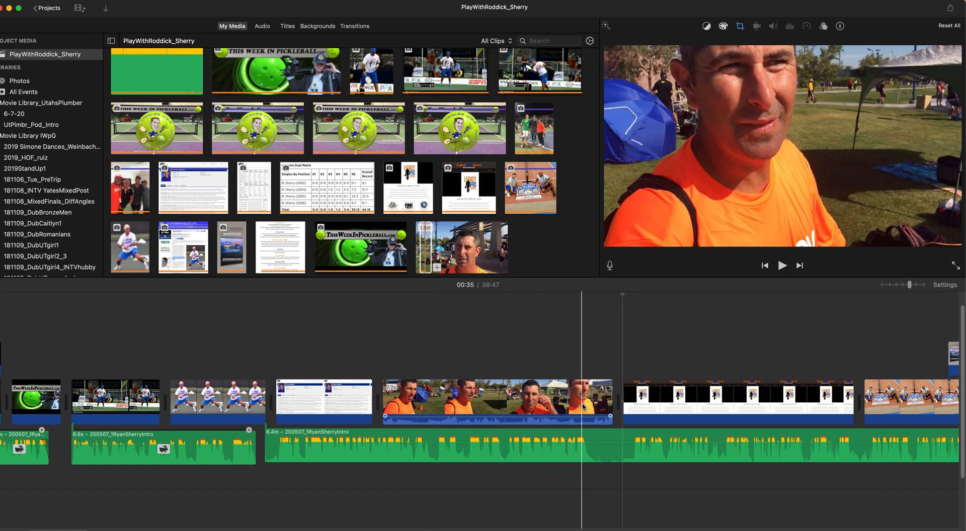
- Try trimming the interview clip to 3.7 s, and undo both the trim and the replacement
{"action": "left_click_drag", "start_coordinate": [611, 402], "coordinate": [501, 402]}
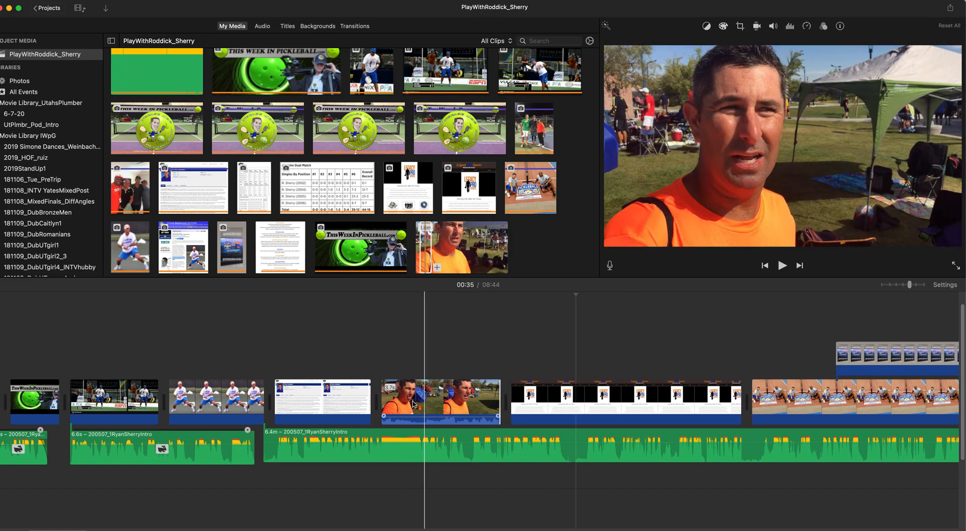
{"action": "key", "text": "super+z"}
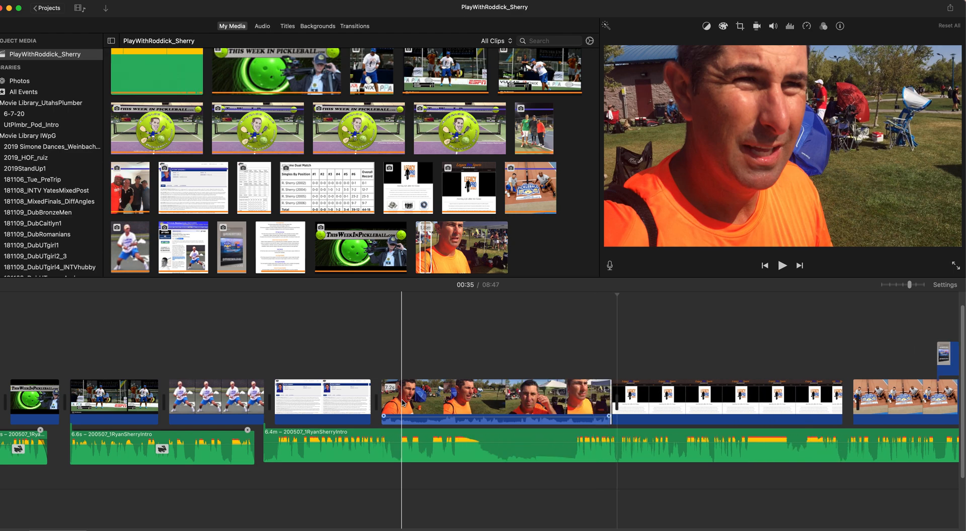
{"action": "key", "text": "super+z"}
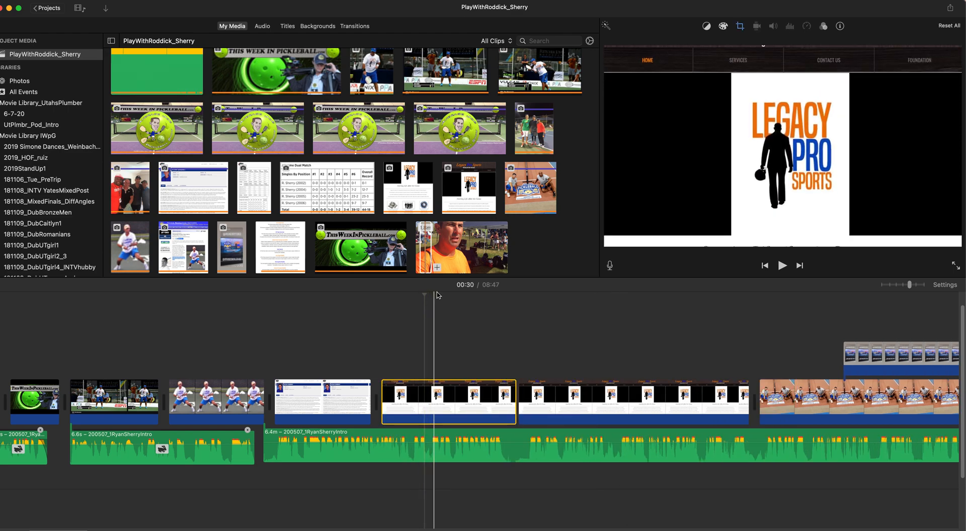
- Replace the first Legacy Pro Sports part with the marked interview section again, try shortening its end, and undo that trim
{"action": "left_click_drag", "start_coordinate": [426, 254], "coordinate": [423, 406]}
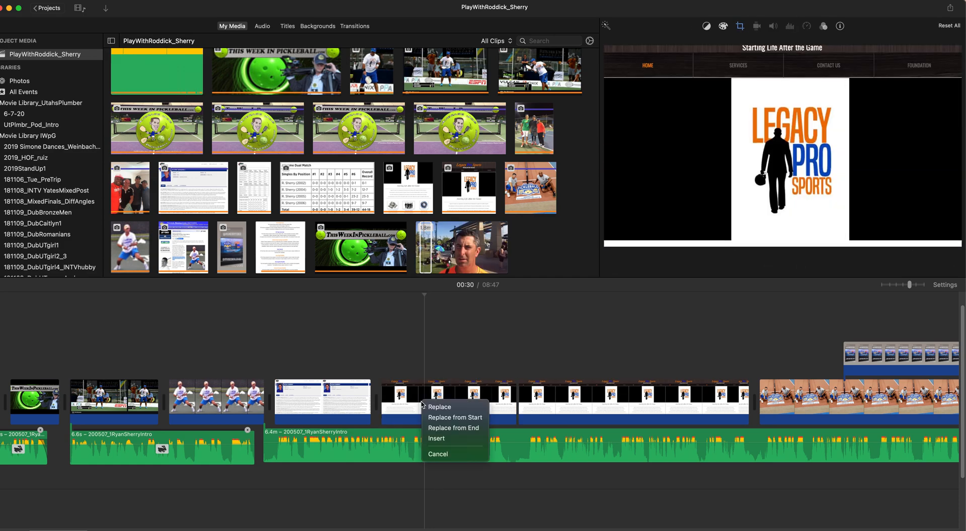
{"action": "left_click", "coordinate": [432, 418]}
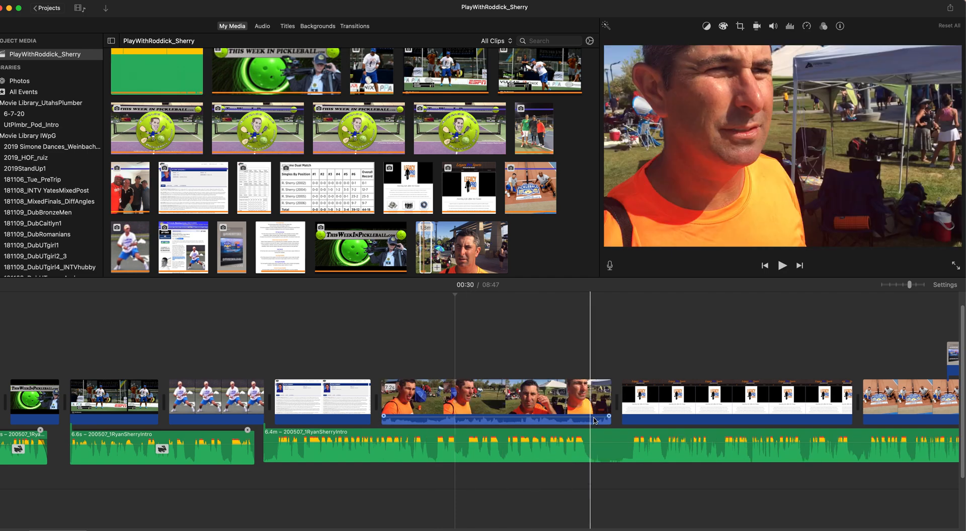
{"action": "left_click_drag", "start_coordinate": [607, 398], "coordinate": [579, 403]}
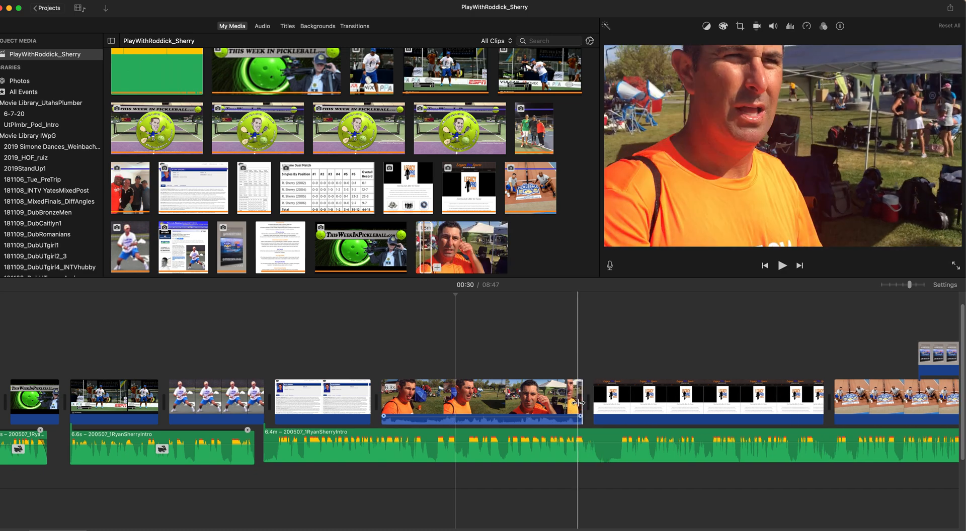
{"action": "key", "text": "super+z"}
- Play the interview clip from 00:30, and remove it from the timeline, restoring the unsplit Legacy Pro Sports clip
{"action": "key", "text": "space"}
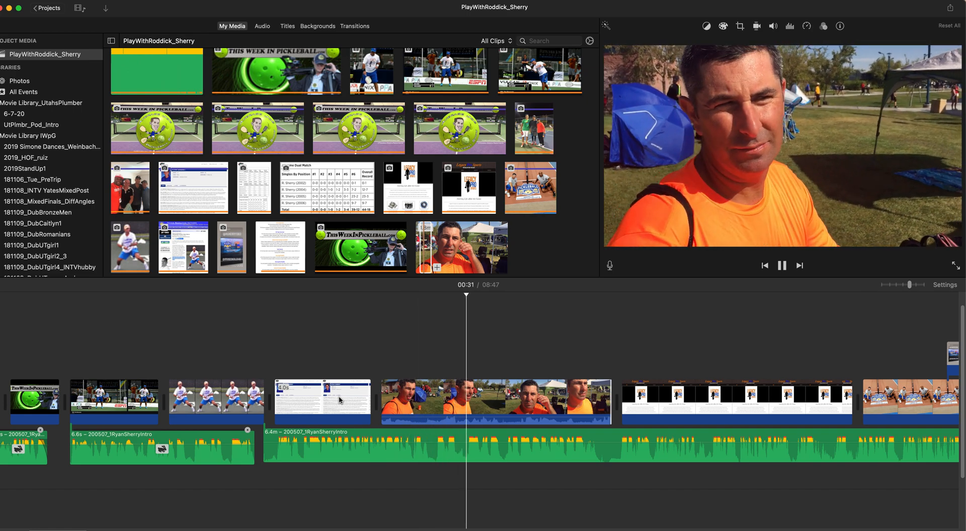
{"action": "key", "text": "space"}
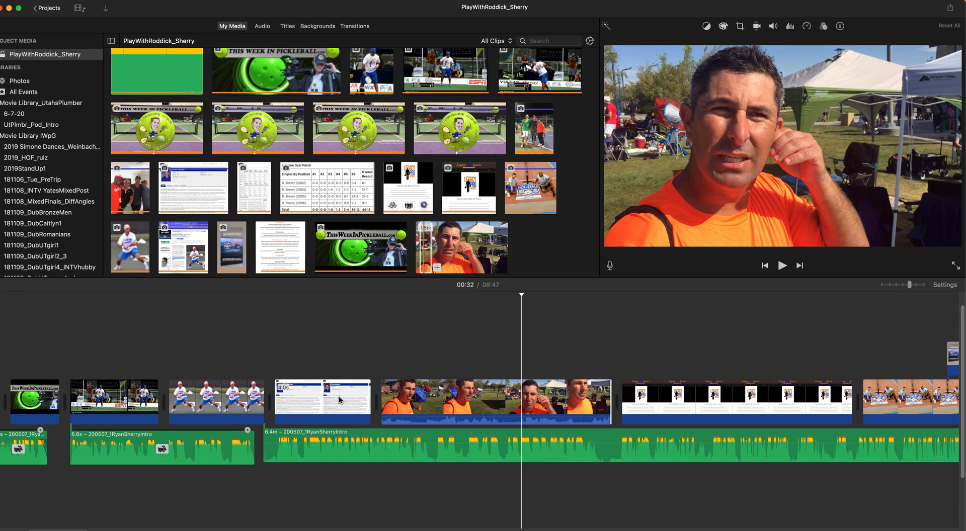
{"action": "scroll", "coordinate": [339, 400], "scroll_direction": "left", "scroll_amount": 5}
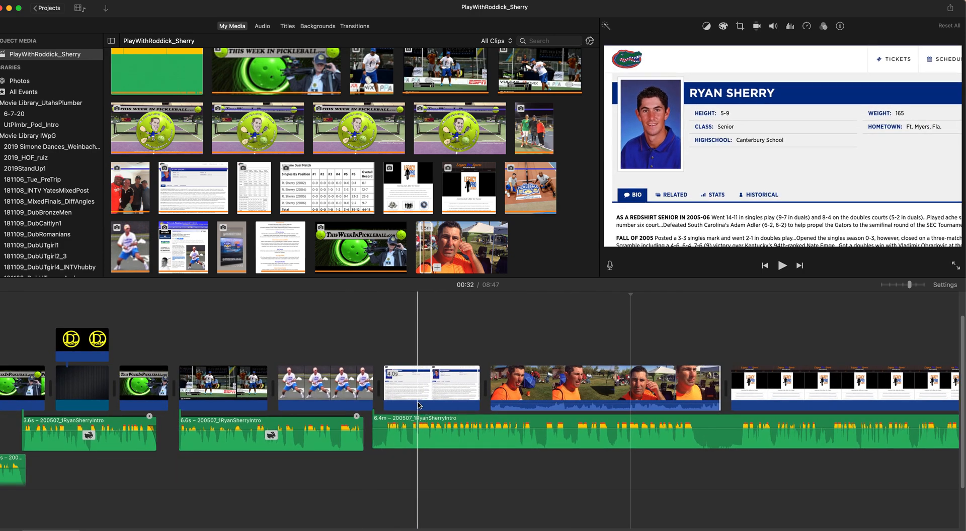
{"action": "left_click", "coordinate": [526, 394]}
{"action": "key", "text": "Delete"}
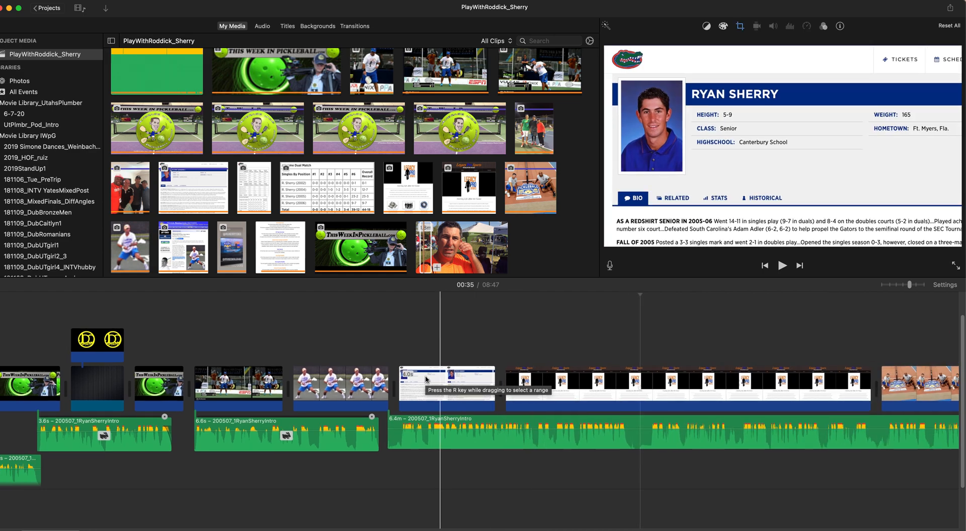
- Return to the earlier part of the timeline and select the PPA Showcase clip at 00:18
{"action": "scroll", "coordinate": [541, 403], "scroll_direction": "left", "scroll_amount": 5}
{"action": "scroll", "coordinate": [503, 401], "scroll_direction": "left", "scroll_amount": 3}
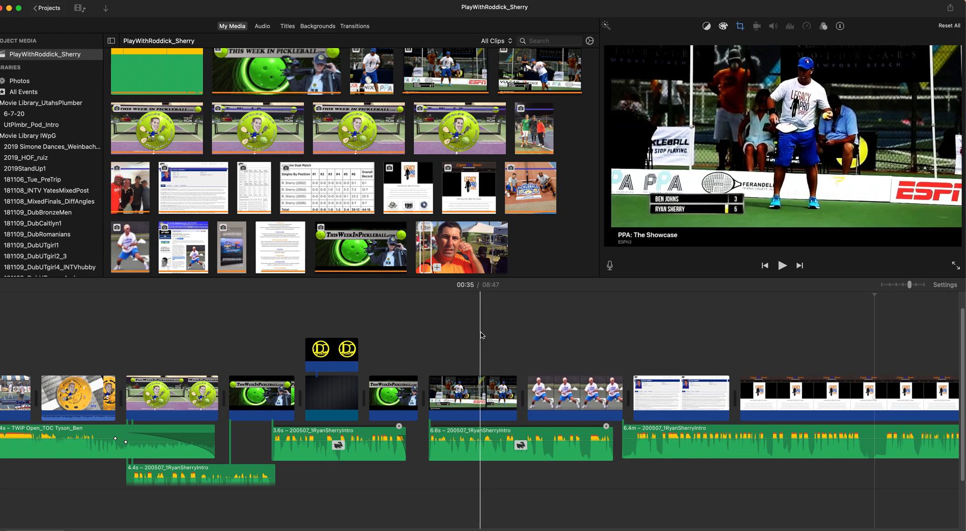
{"action": "left_click", "coordinate": [447, 245]}
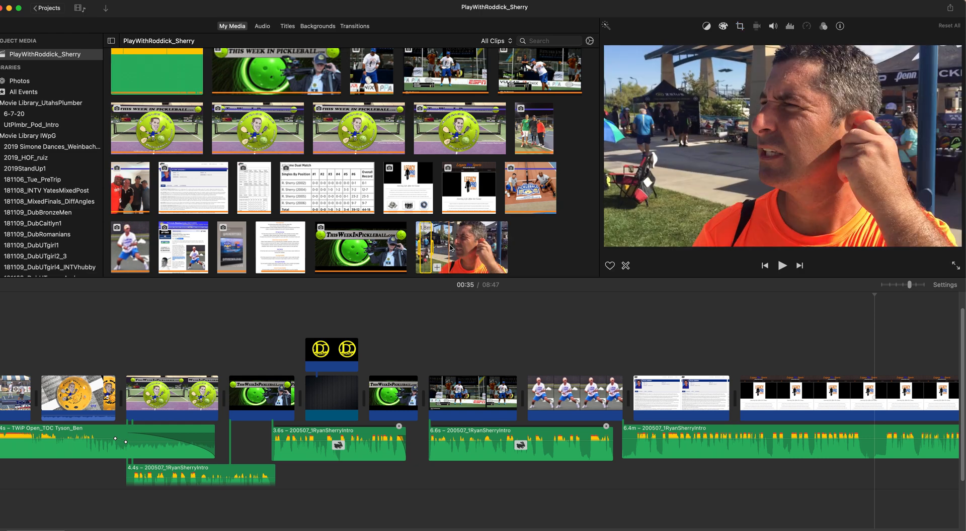
{"action": "left_click", "coordinate": [379, 401]}
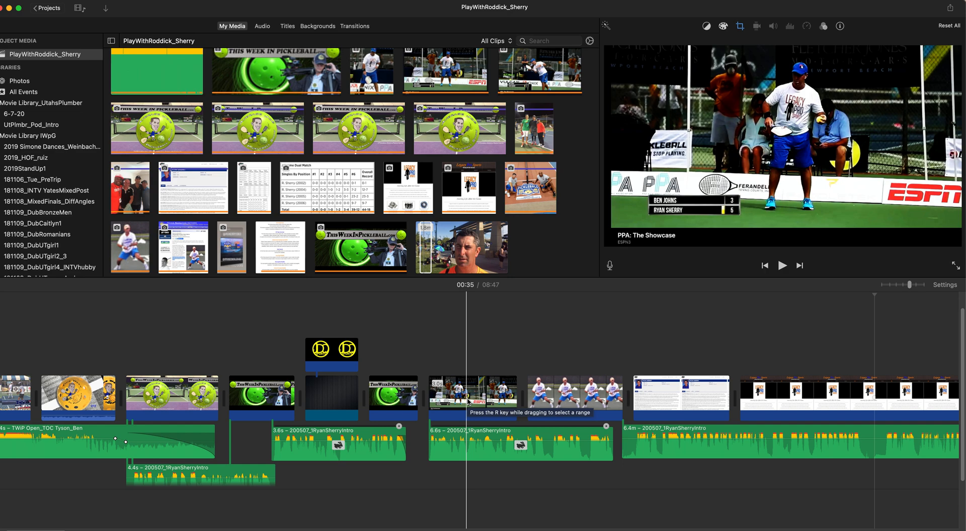
{"action": "left_click", "coordinate": [466, 396]}
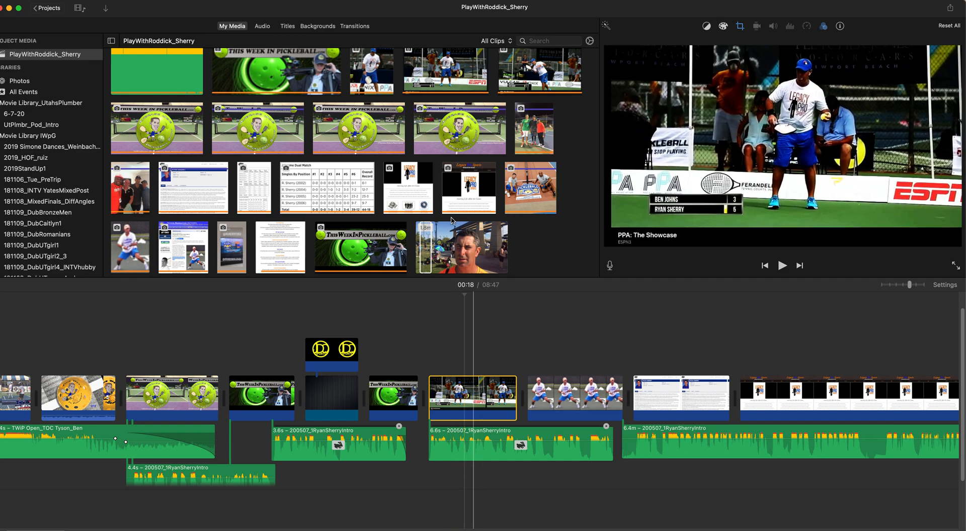
- Shorten the marked range in the media browser's interview video to about 3.4 s
{"action": "left_click", "coordinate": [424, 248]}
{"action": "key", "text": "space"}
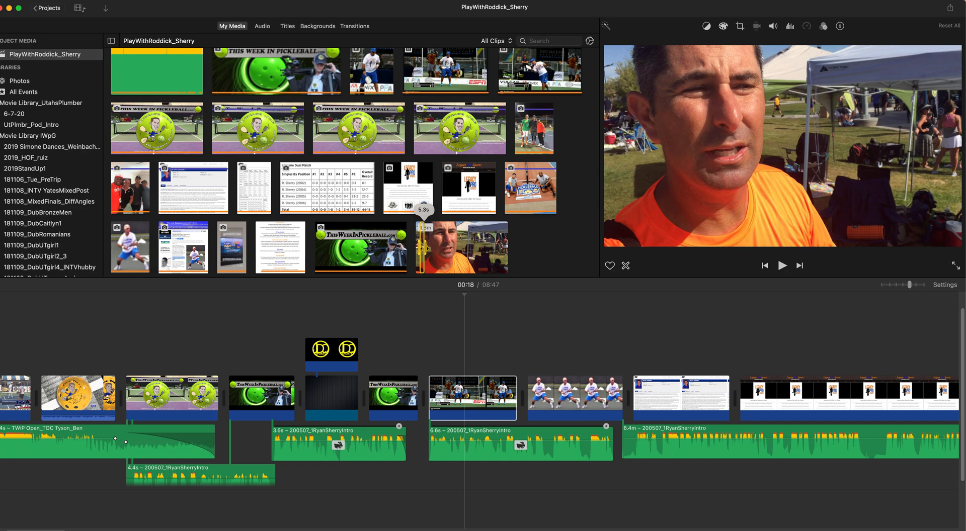
{"action": "left_click", "coordinate": [425, 251]}
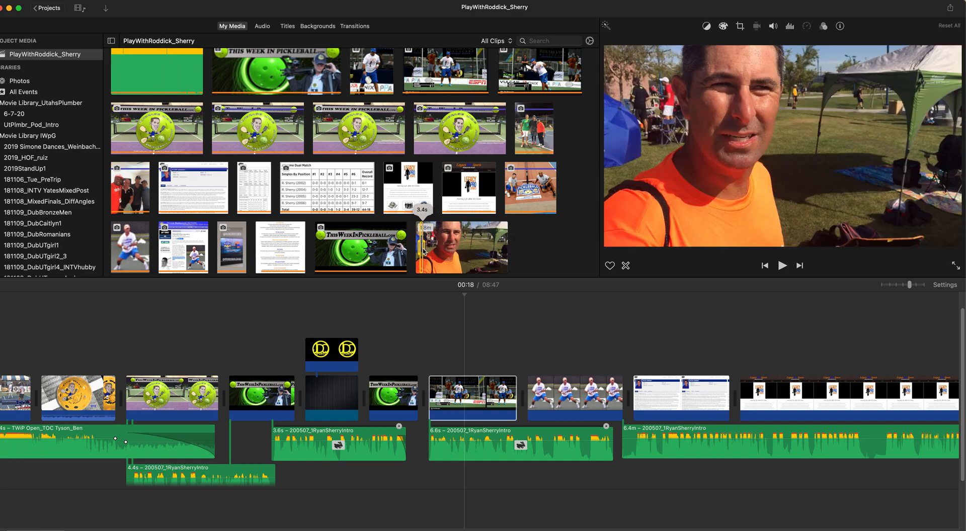
- Increase the media browser's clip size further and set its zoom to 1m
{"action": "left_click", "coordinate": [590, 40]}
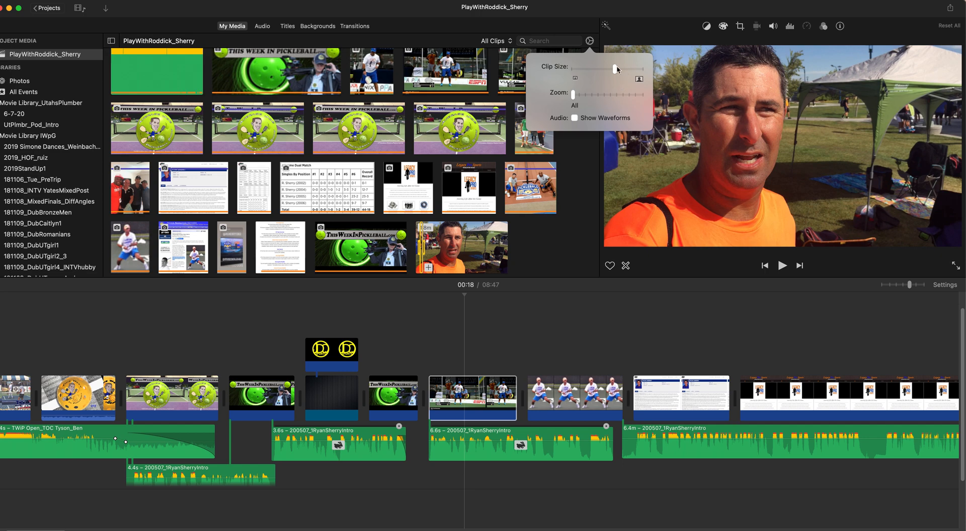
{"action": "left_click_drag", "start_coordinate": [616, 69], "coordinate": [629, 70]}
{"action": "left_click", "coordinate": [599, 95]}
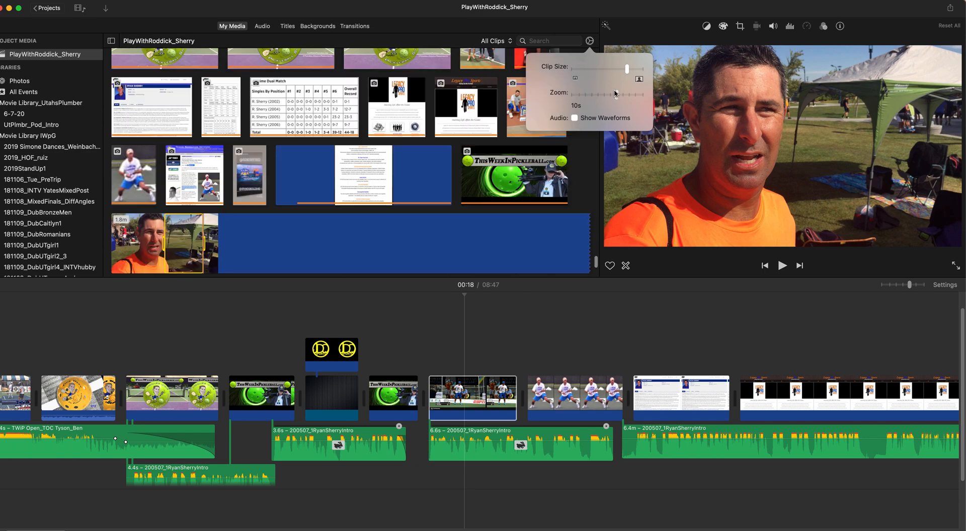
{"action": "left_click", "coordinate": [593, 96]}
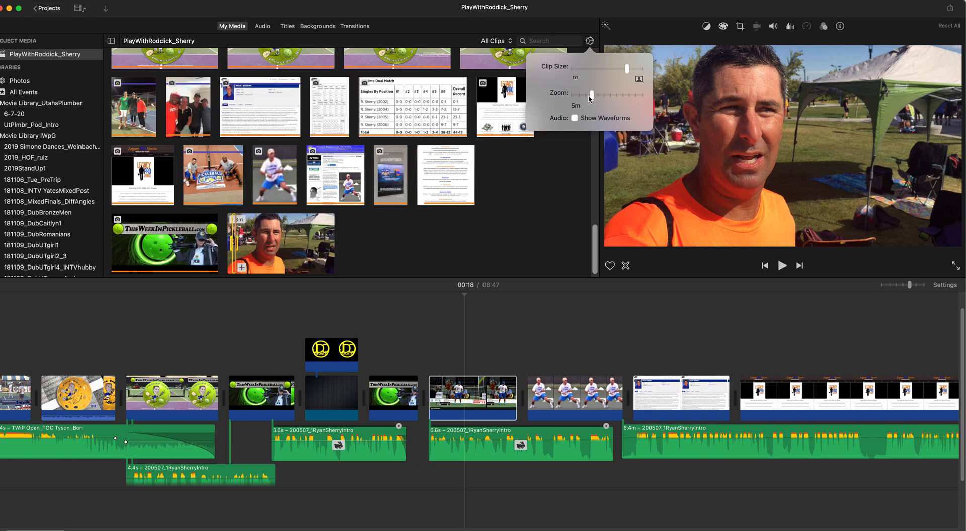
{"action": "left_click", "coordinate": [597, 95]}
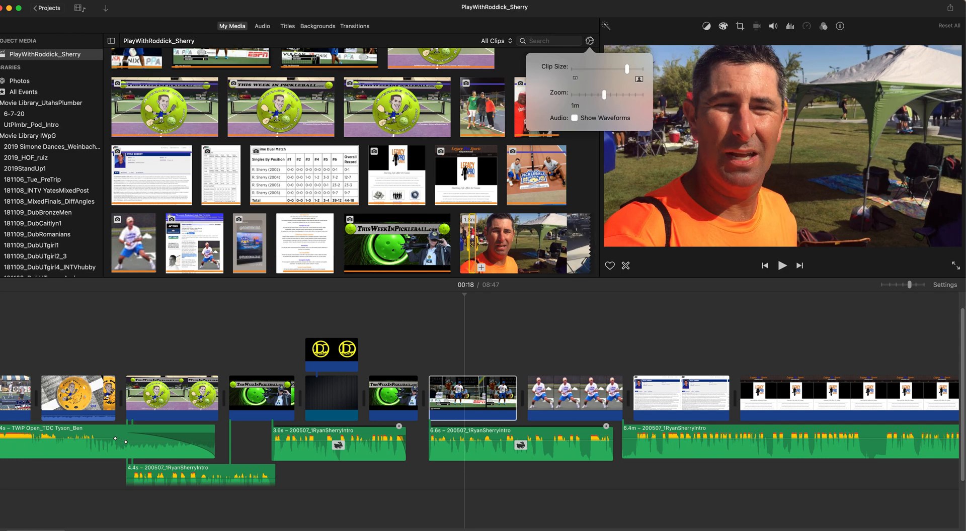
- Insert the marked interview section right after the PPA Showcase clip, and select the Showcase clip at 00:18
{"action": "left_click_drag", "start_coordinate": [474, 246], "coordinate": [508, 379]}
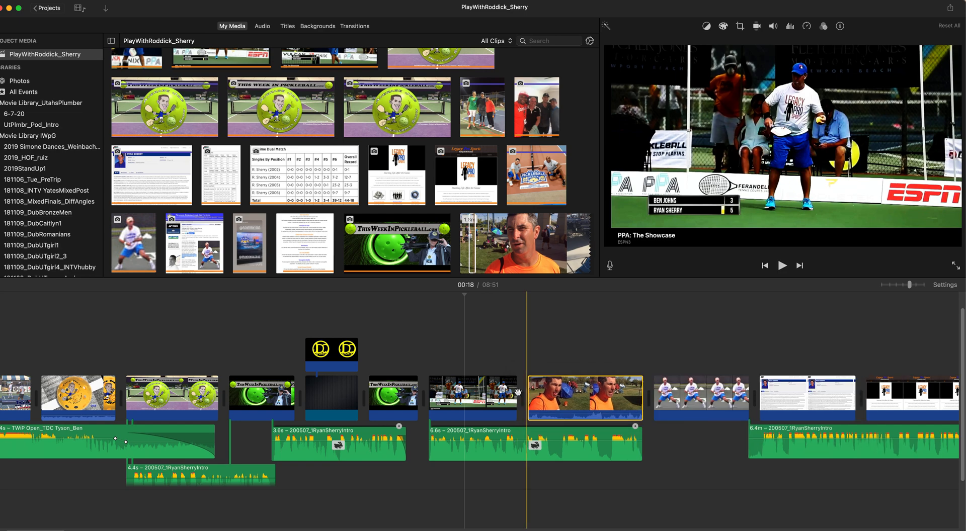
{"action": "left_click", "coordinate": [472, 399]}
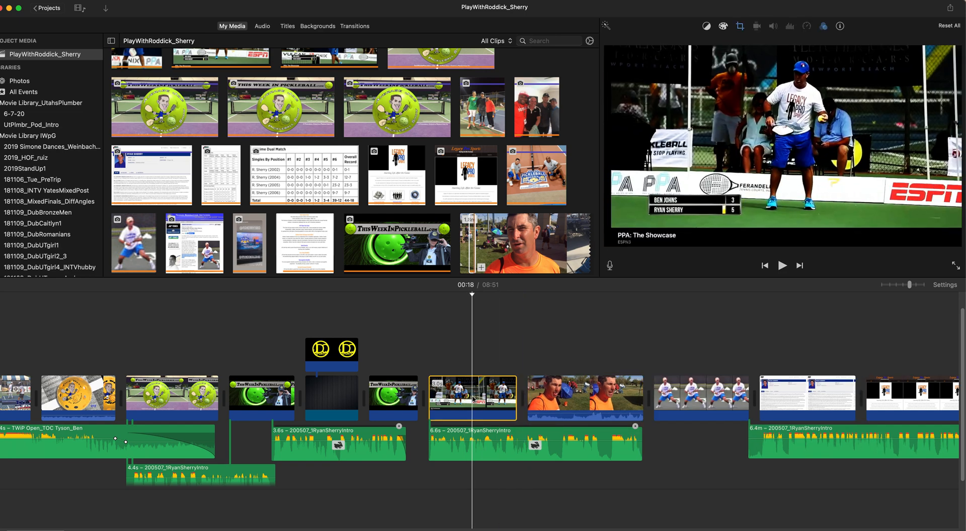
- Move the PPA Showcase clip out of the main track and overlay it above the start of the Legacy Pro Sports clip
{"action": "mouse_move", "coordinate": [474, 382]}
{"action": "left_mouse_down"}
{"action": "mouse_move", "coordinate": [509, 326]}
{"action": "mouse_move", "coordinate": [517, 339]}
{"action": "mouse_move", "coordinate": [473, 409]}
{"action": "mouse_move", "coordinate": [473, 400]}
{"action": "left_mouse_up"}
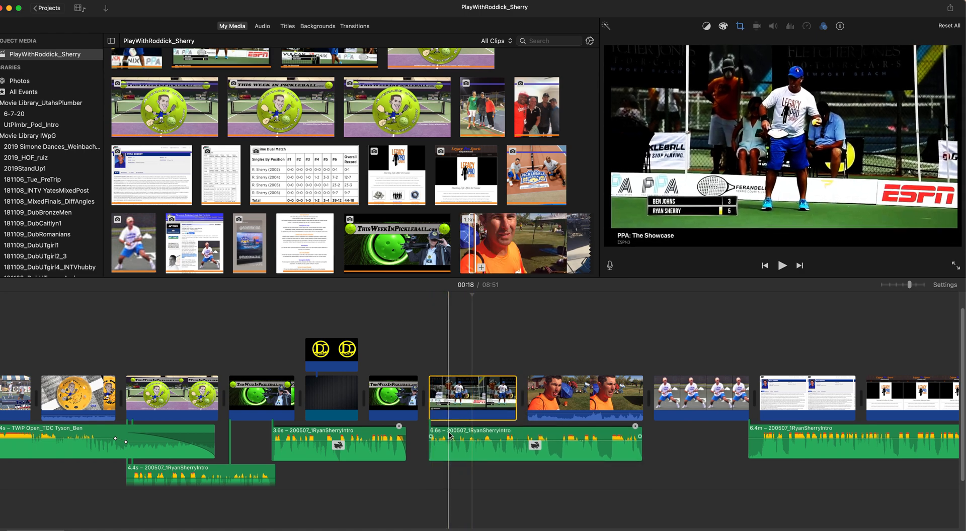
{"action": "left_click_drag", "start_coordinate": [450, 437], "coordinate": [550, 436]}
{"action": "left_click_drag", "start_coordinate": [497, 402], "coordinate": [822, 355]}
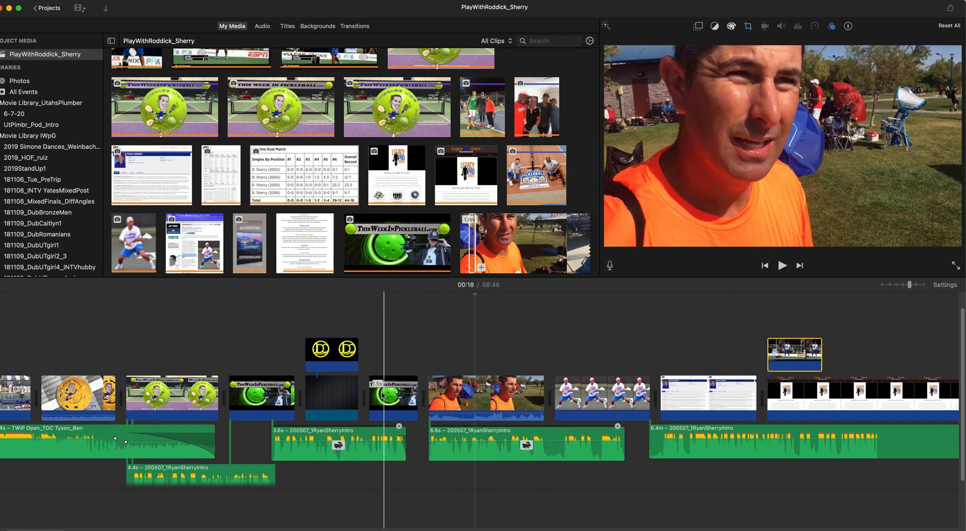
- Shift the 6.6 s voiceover earlier so it directly follows the 3.6 s voiceover, and trim the end of the interview clip slightly
{"action": "key", "text": "space"}
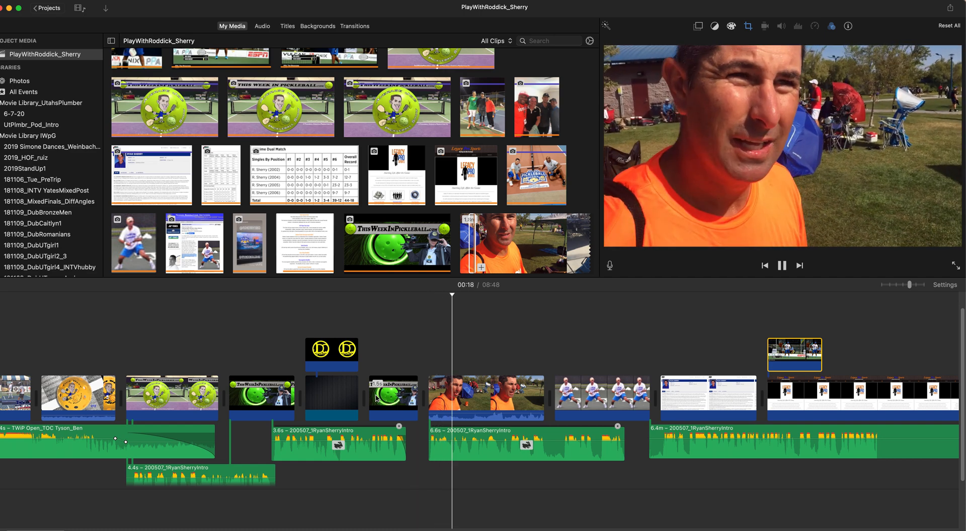
{"action": "left_click_drag", "start_coordinate": [488, 433], "coordinate": [470, 433]}
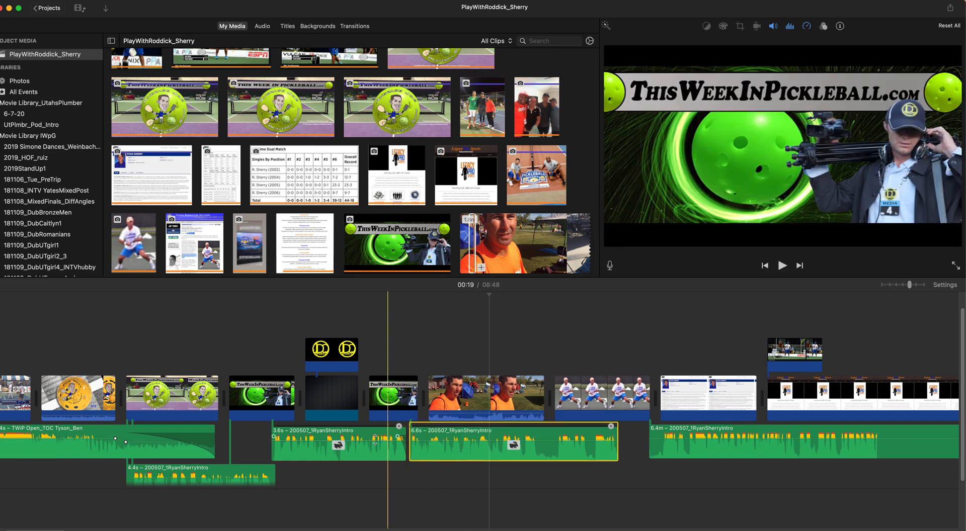
{"action": "key", "text": "space"}
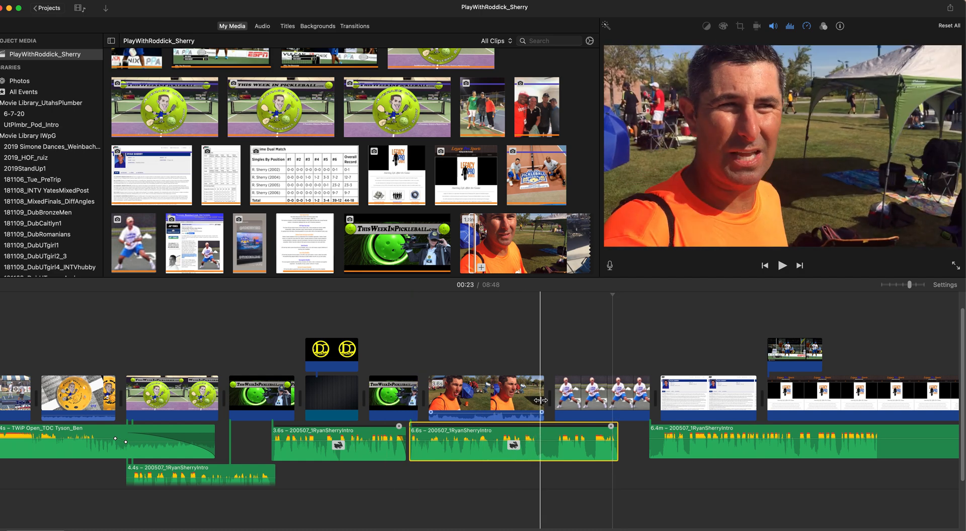
{"action": "left_click_drag", "start_coordinate": [541, 400], "coordinate": [533, 400]}
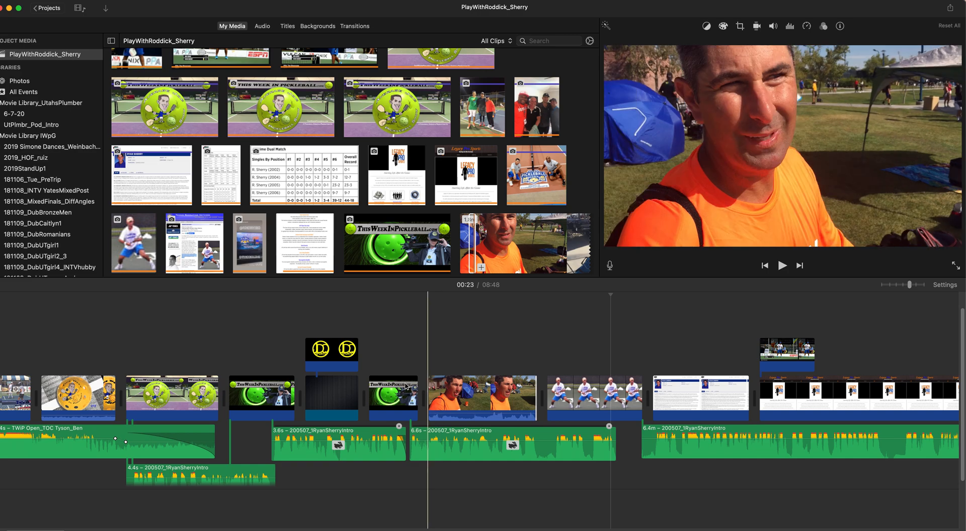
- Play the intro through to 00:30 and shift the 6.4m voiceover earlier so it directly follows the 6.6 s voiceover
{"action": "key", "text": "space"}
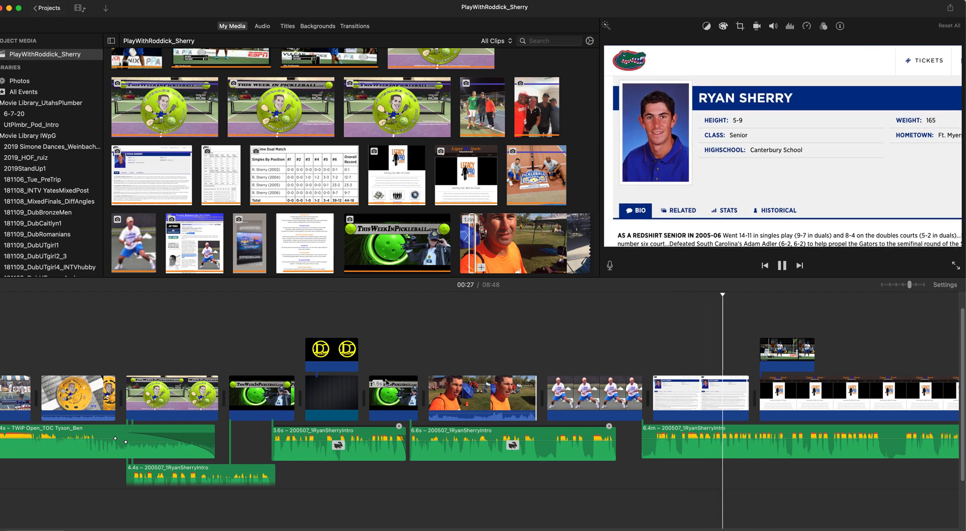
{"action": "scroll", "coordinate": [661, 434], "scroll_direction": "right", "scroll_amount": 2}
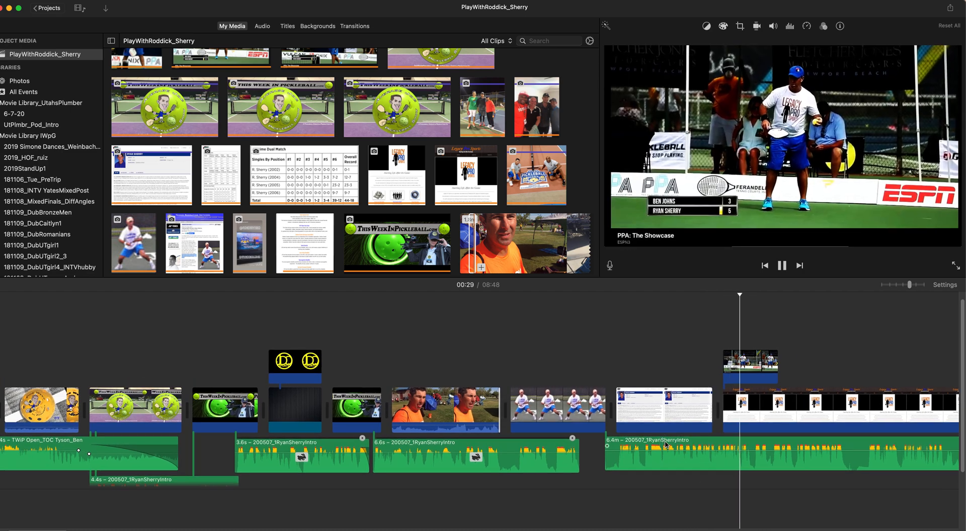
{"action": "key", "text": "space"}
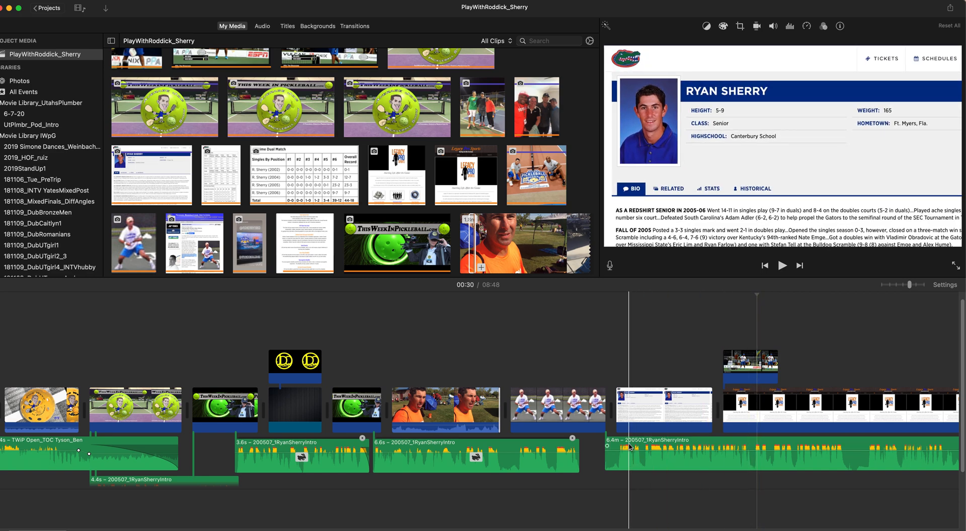
{"action": "left_click_drag", "start_coordinate": [632, 445], "coordinate": [610, 446]}
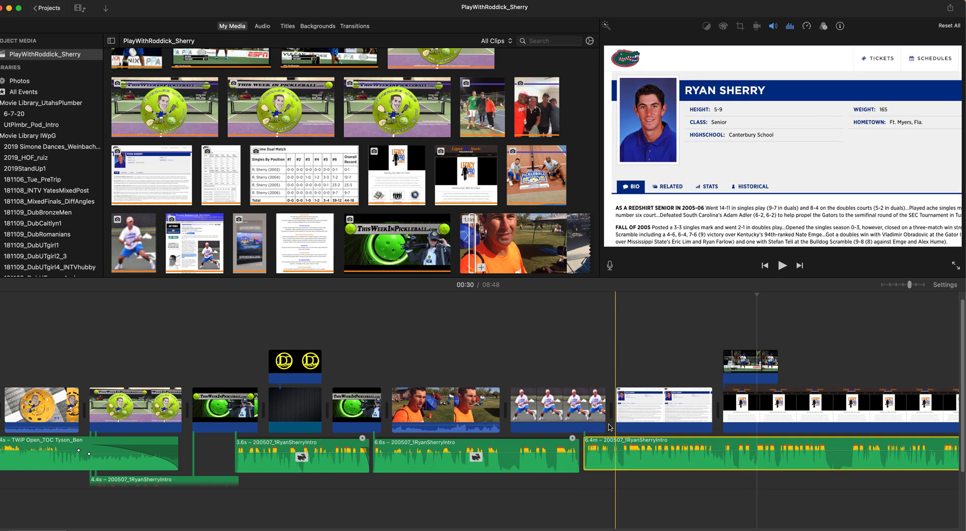
- Play the section up to 00:42 to check how the player profile, PPA Showcase and Legacy Pro Sports images match the voiceover
{"action": "key", "text": "space"}
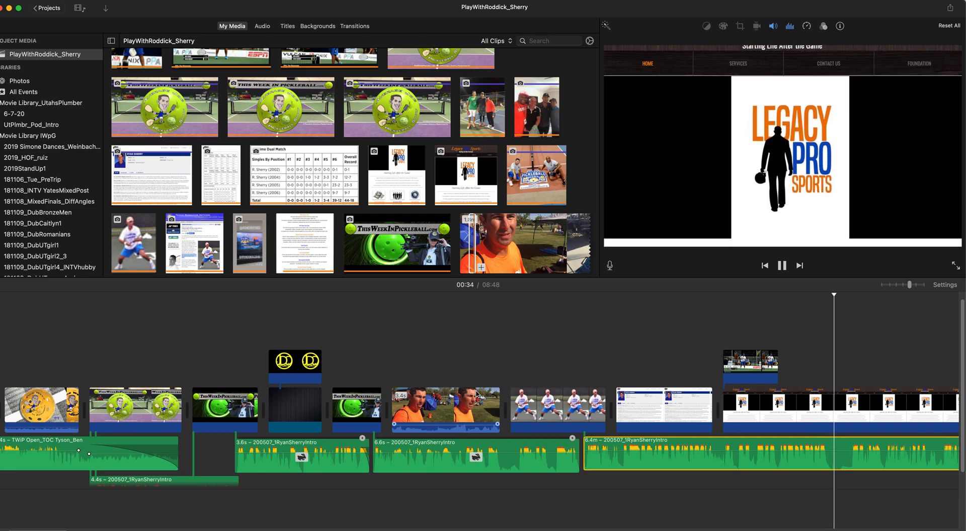
{"action": "key", "text": "space"}
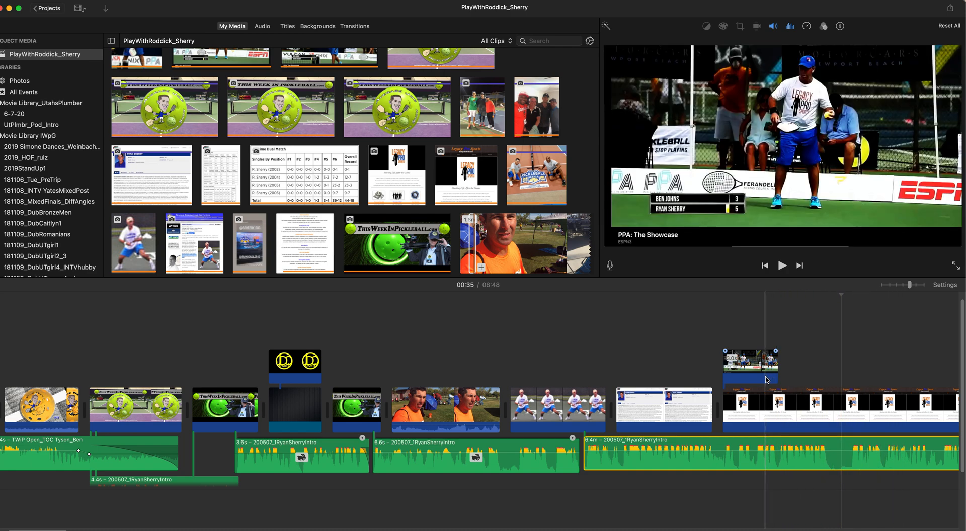
{"action": "key", "text": "space"}
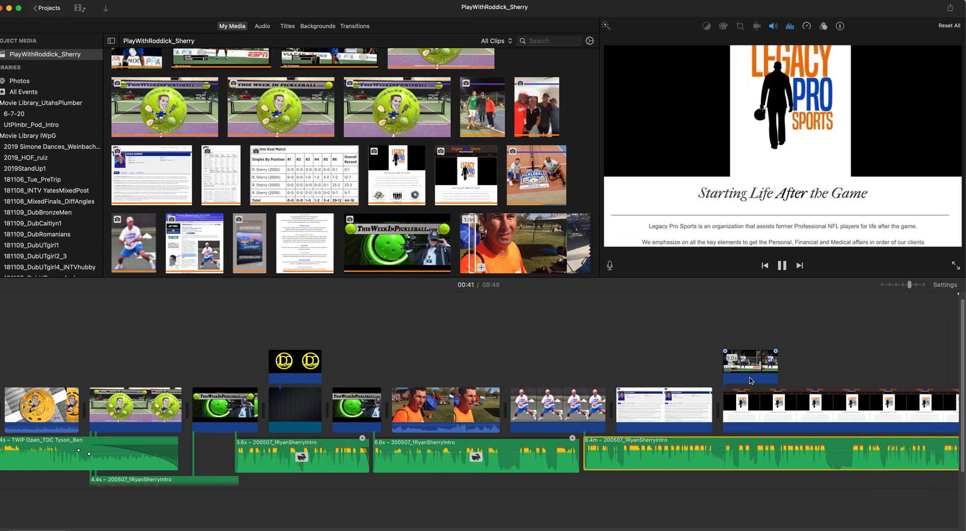
{"action": "key", "text": "space"}
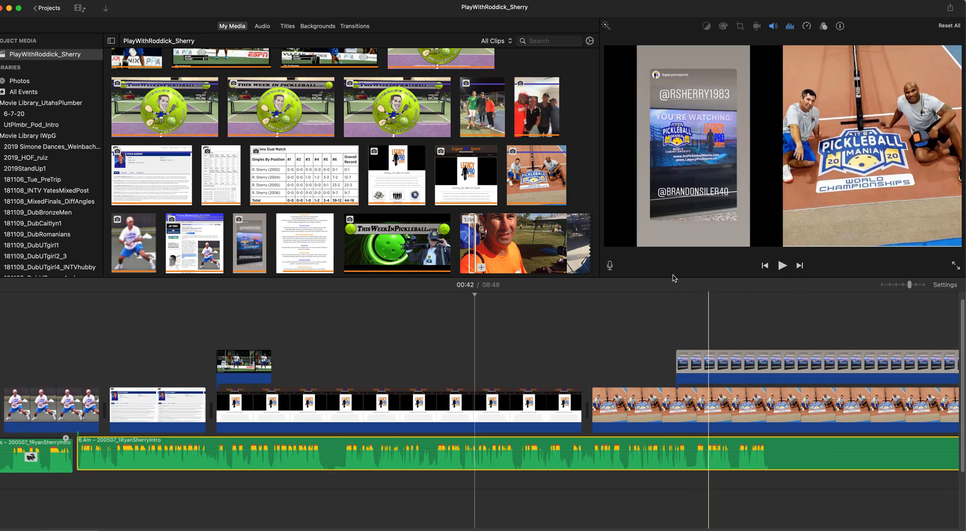
- Select the interview video in the media browser near its beginning
{"action": "left_click", "coordinate": [470, 238]}
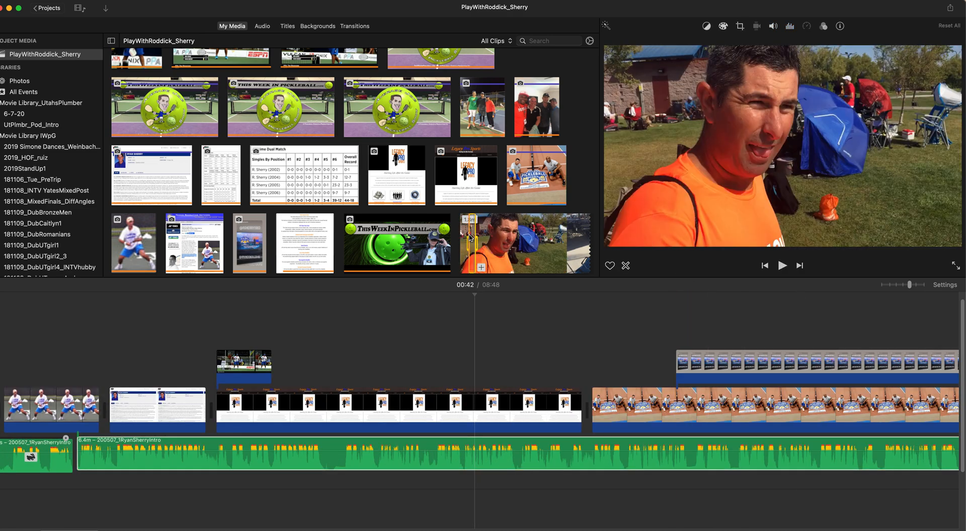